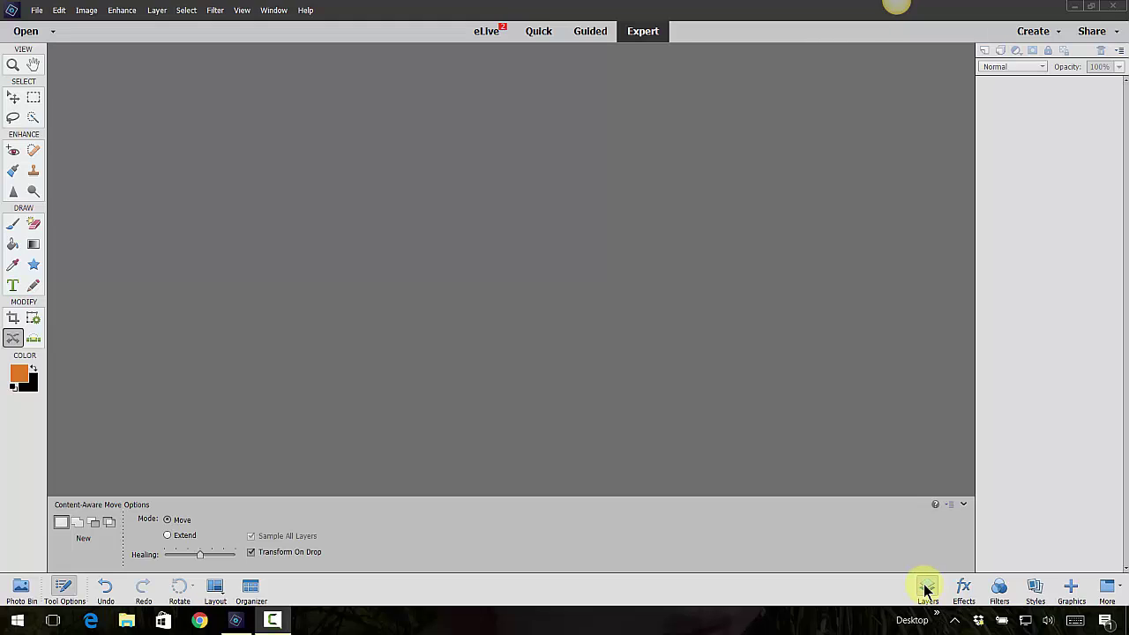
Step: Create a new blank Scrapbooking 12 x 12 inch, 300 ppi document with a White background
left_click(929, 590)
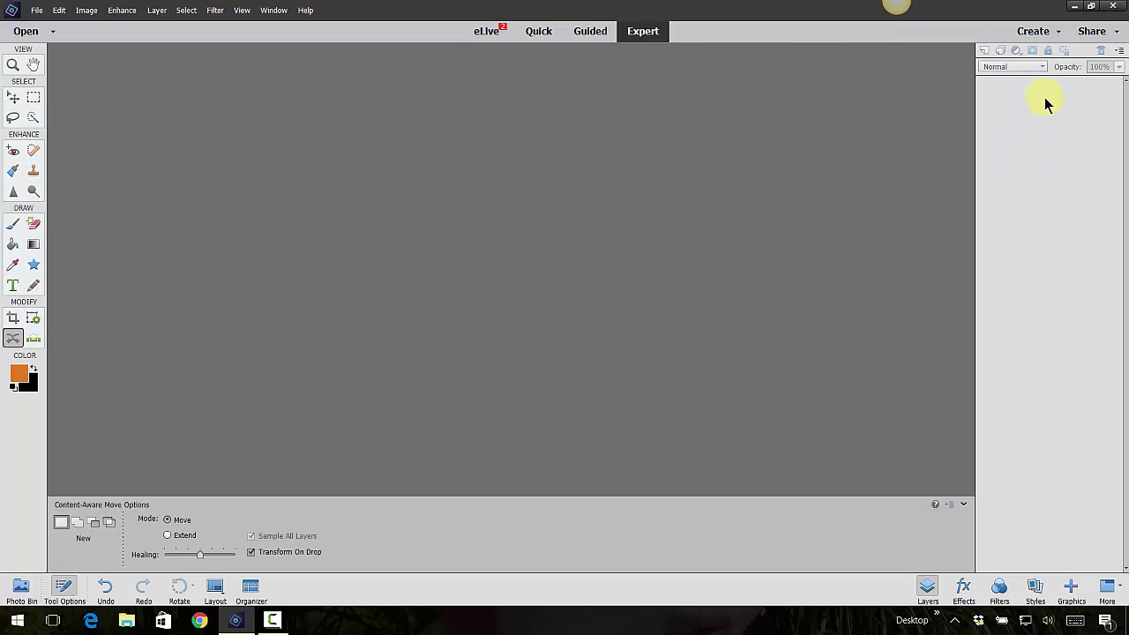
left_click(37, 11)
mouse_move(49, 25)
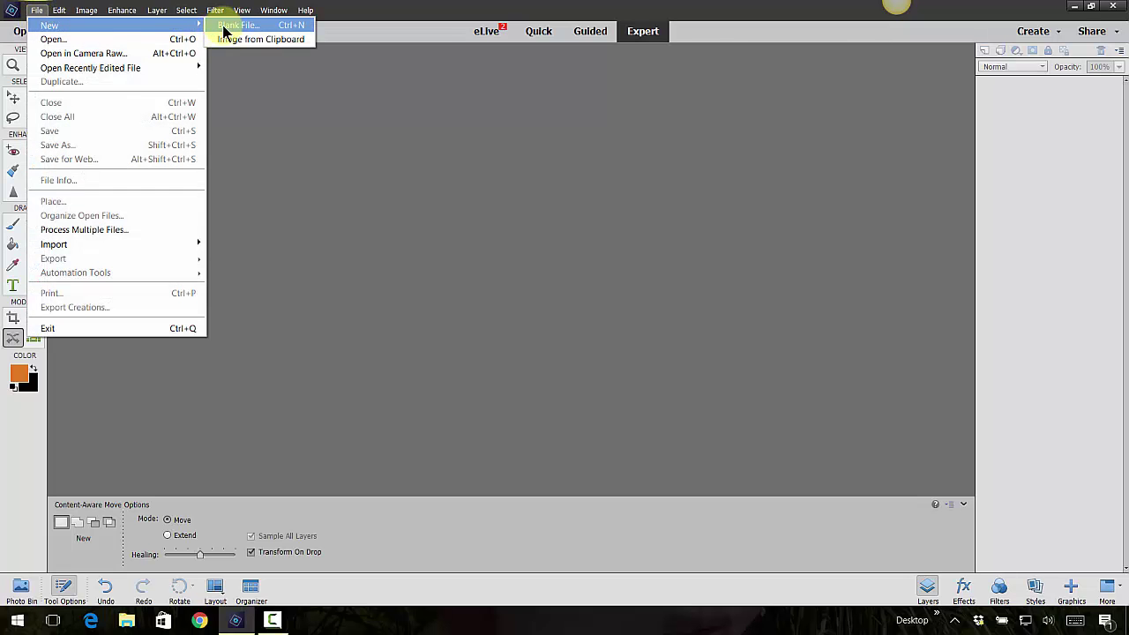
left_click(231, 27)
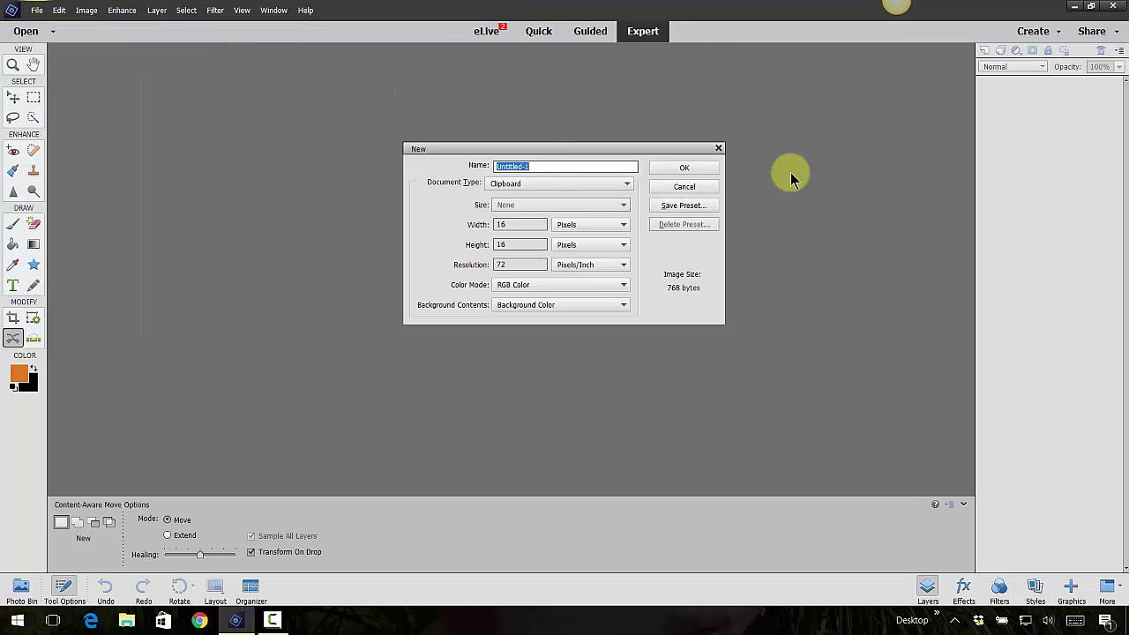
left_click(581, 184)
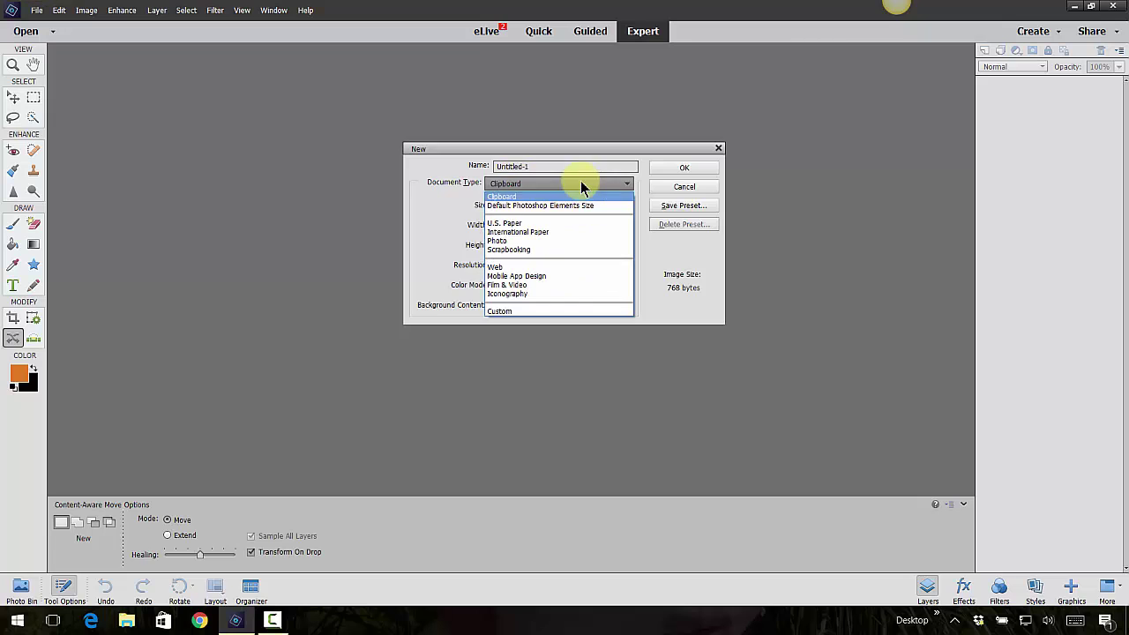
left_click(520, 250)
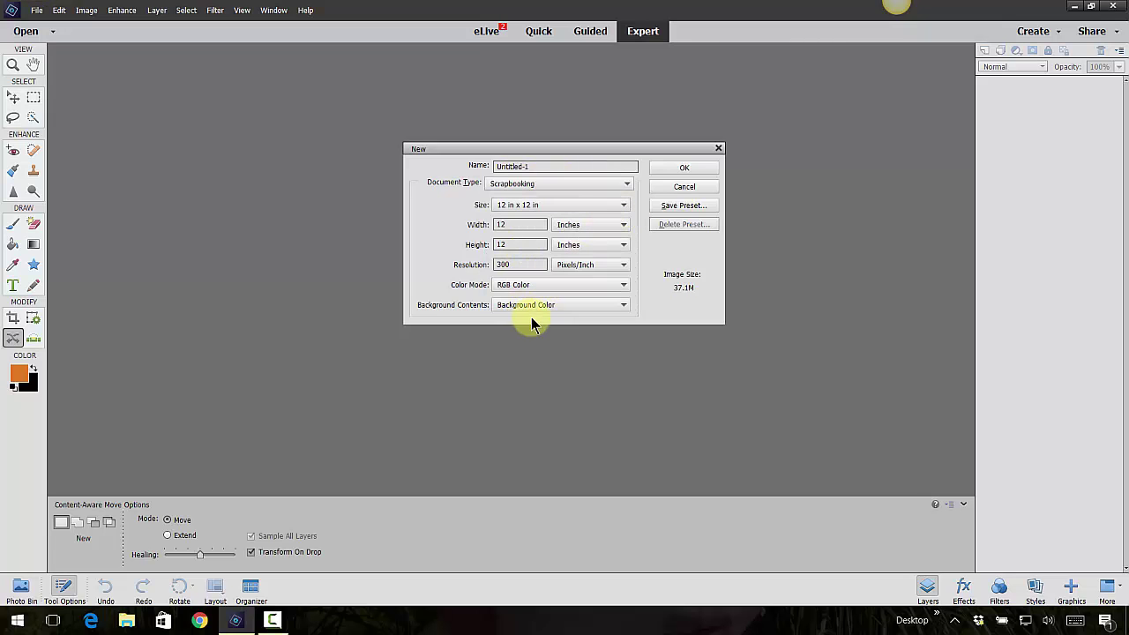
left_click(587, 306)
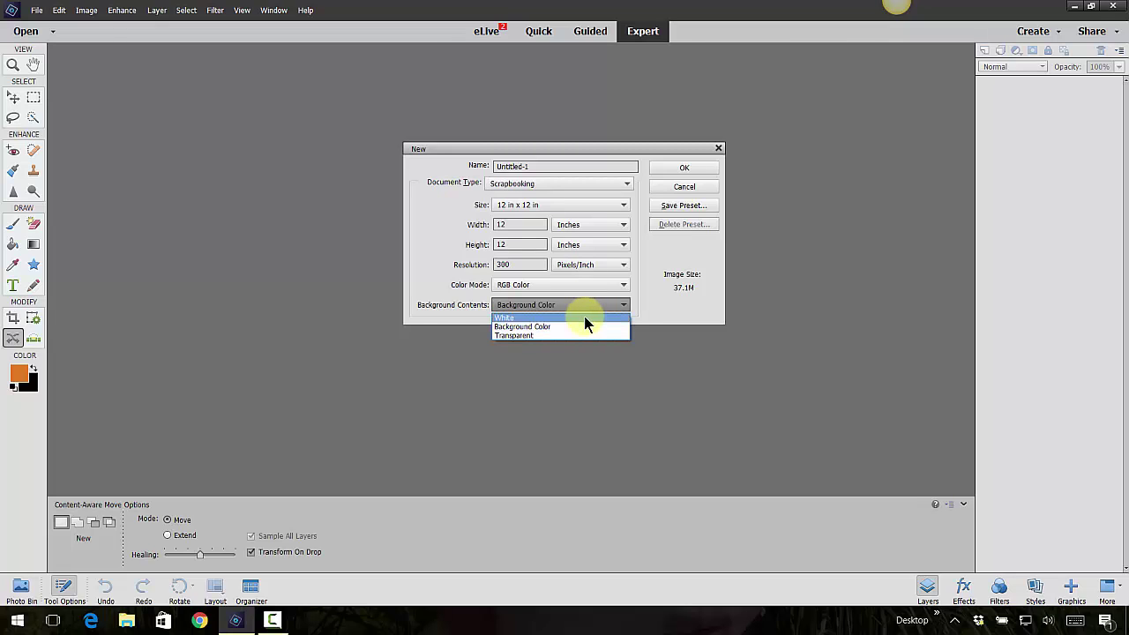
left_click(585, 318)
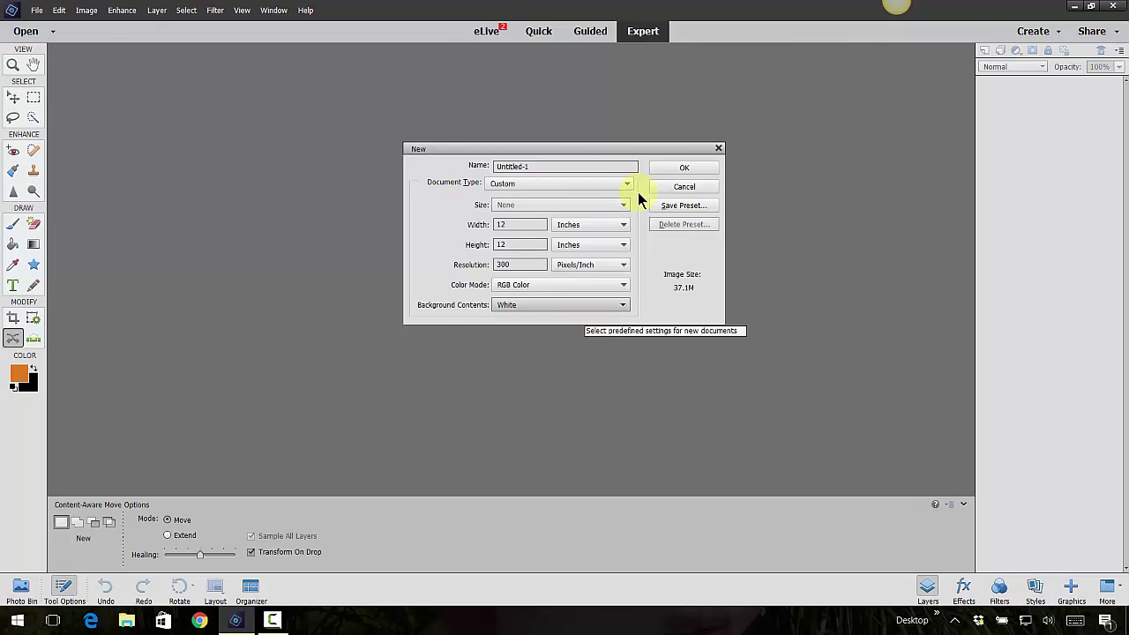
left_click(683, 170)
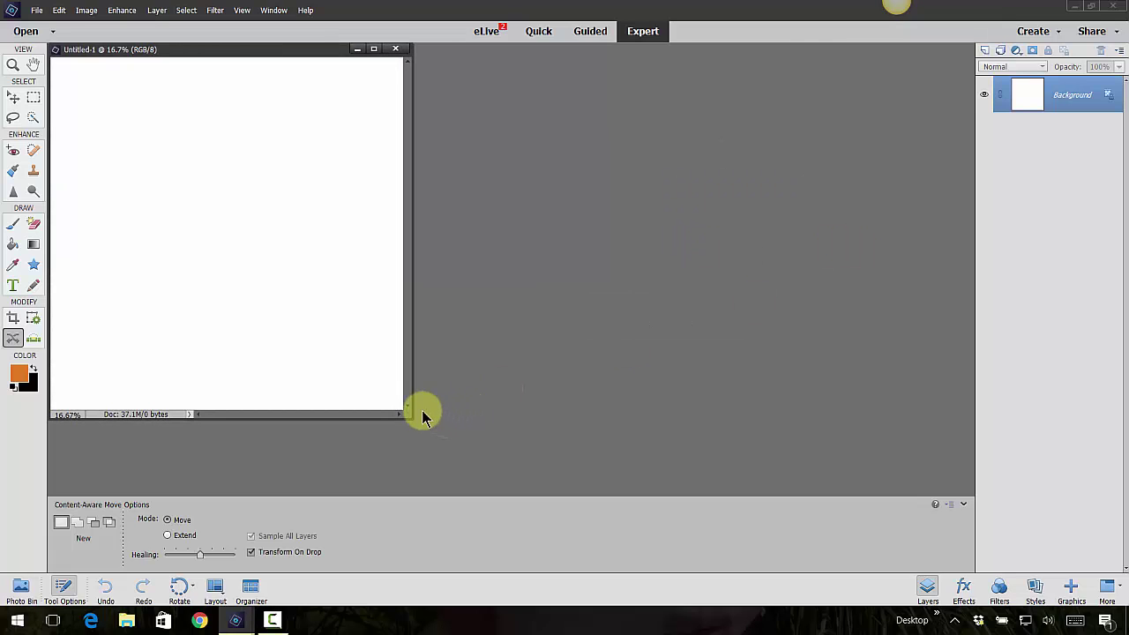
Step: Enlarge the document window around the page and toggle the Layers panel off and on
left_click_drag(412, 418, 853, 491)
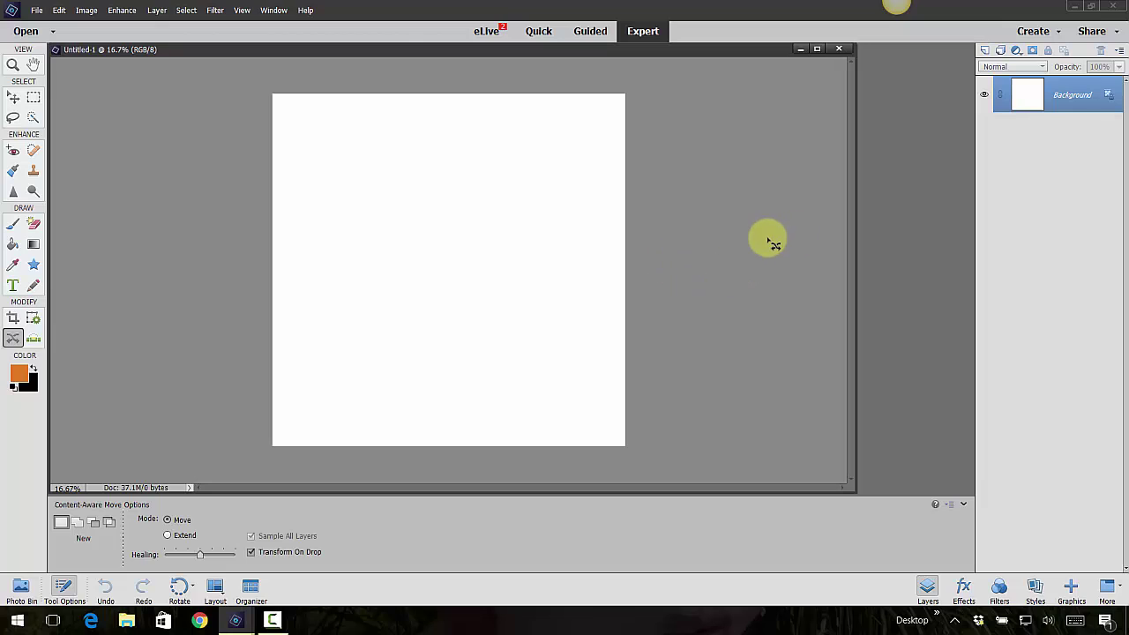
left_click(927, 589)
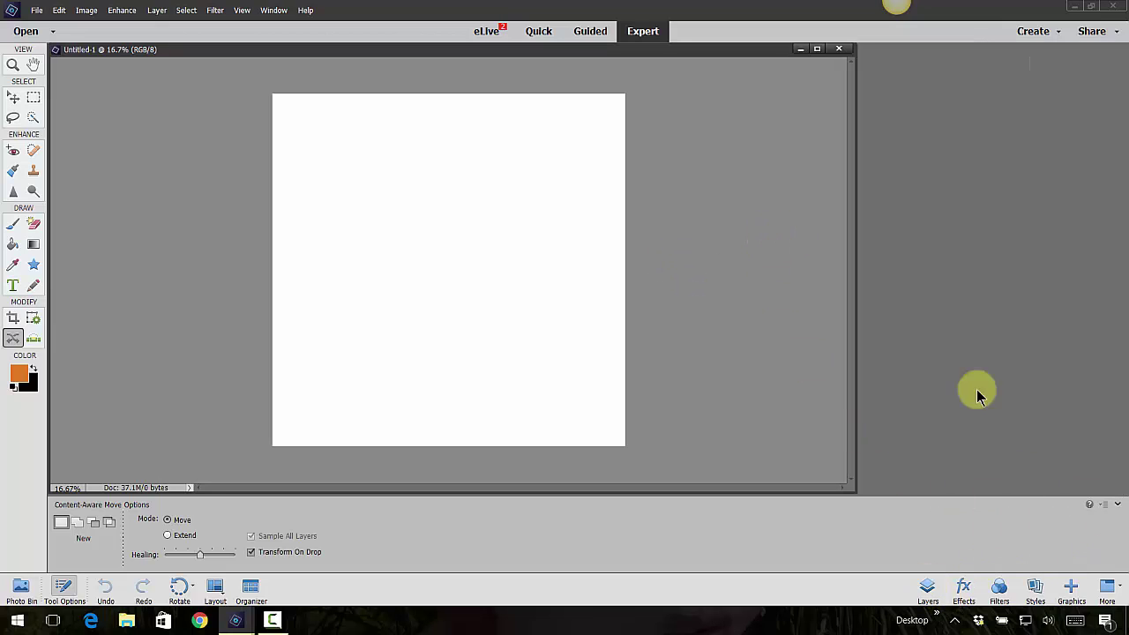
left_click(927, 590)
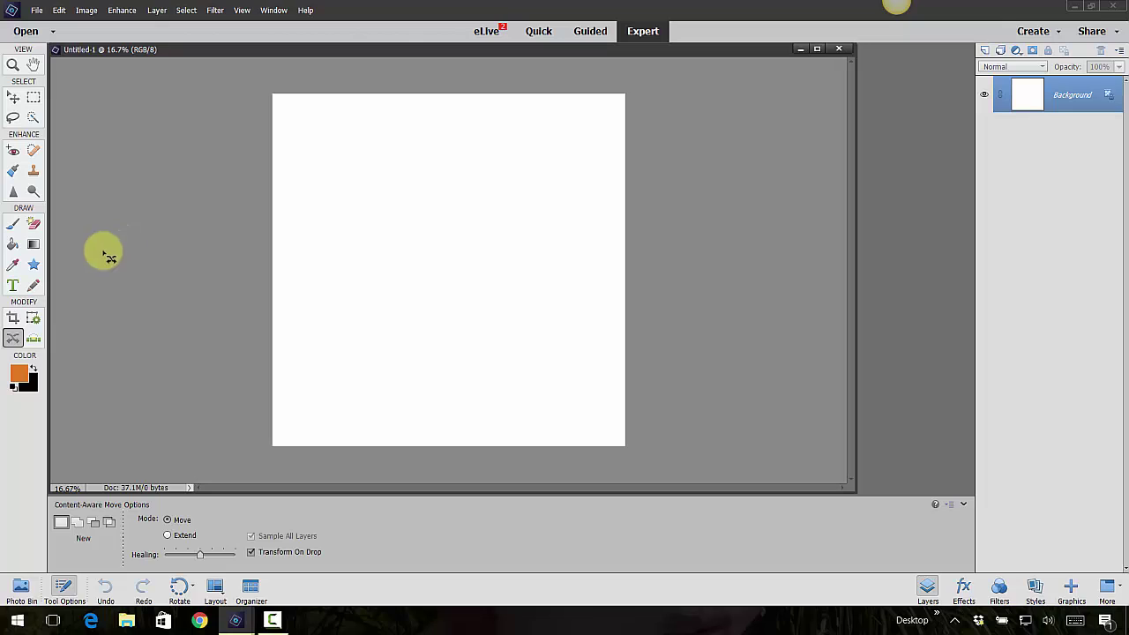
Step: Select the Shape tool and cycle through the shape types, ending on Star
left_click(32, 266)
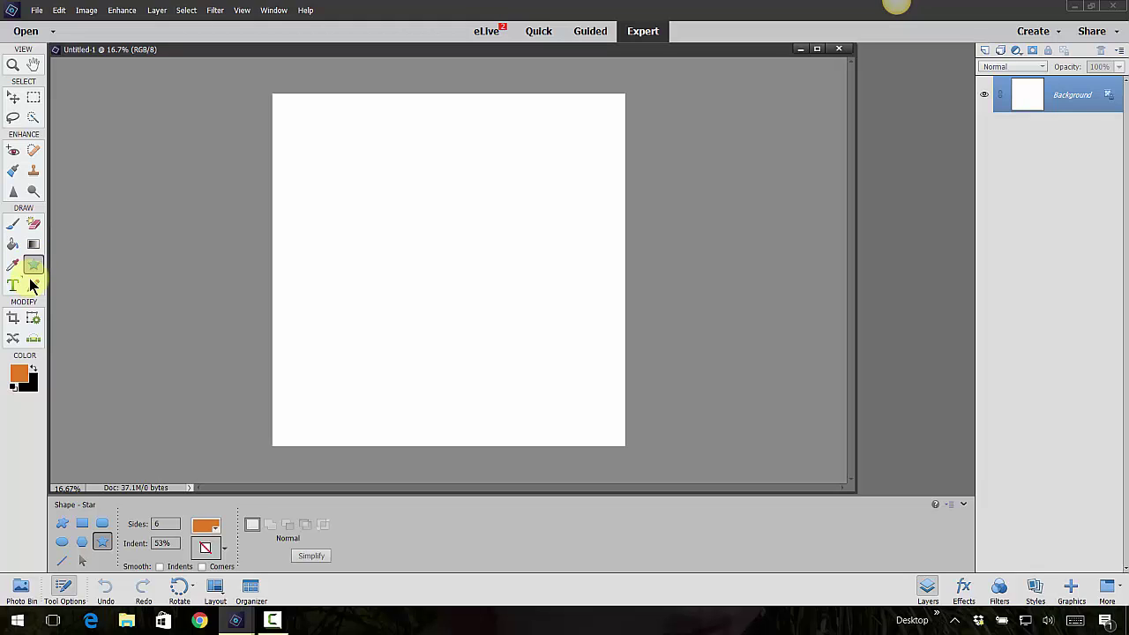
left_click(62, 524)
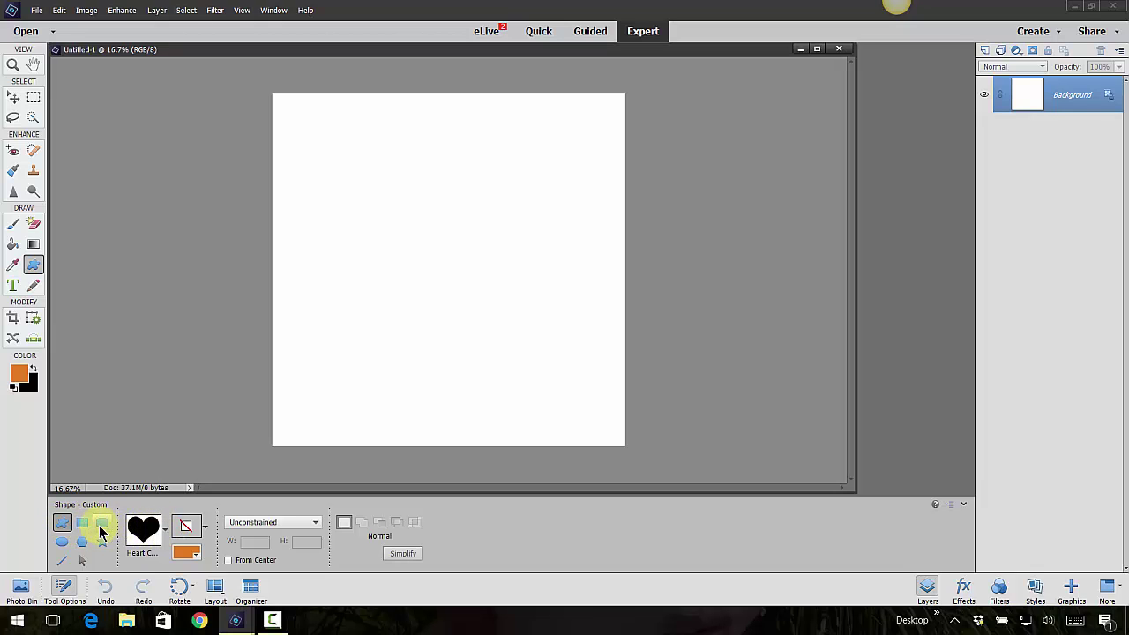
left_click(82, 524)
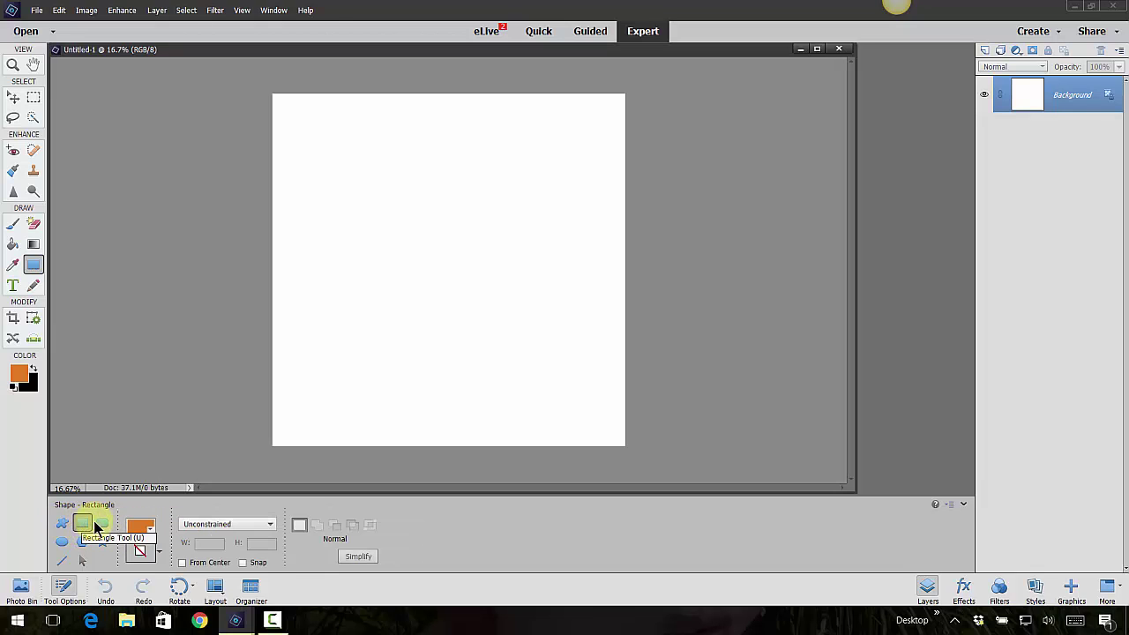
left_click(102, 525)
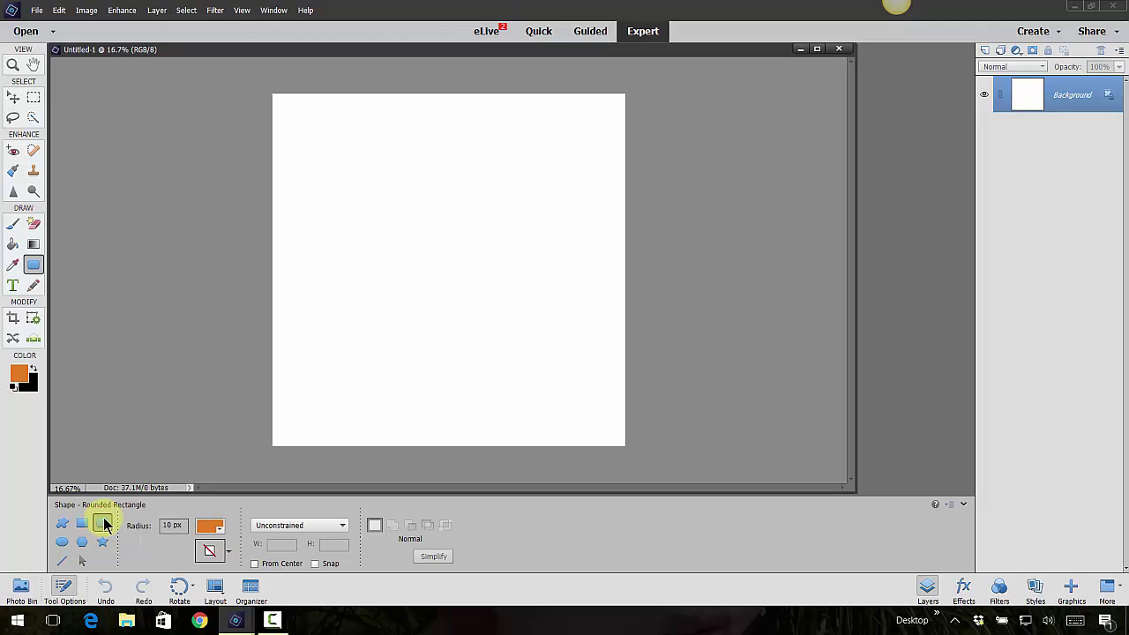
left_click(62, 542)
left_click(82, 542)
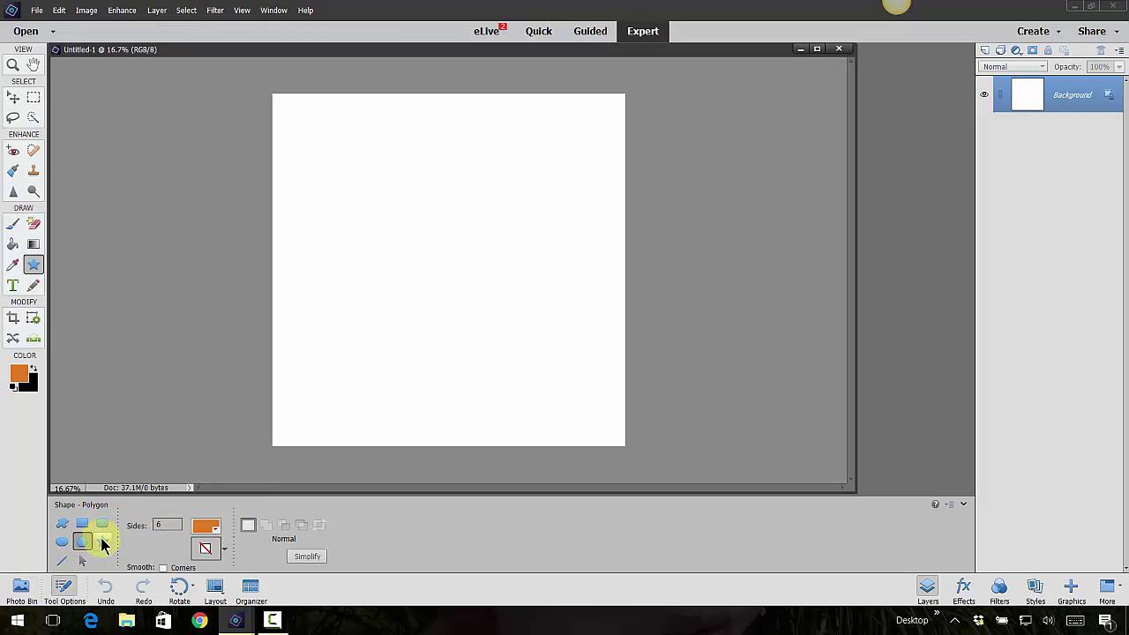
left_click(103, 541)
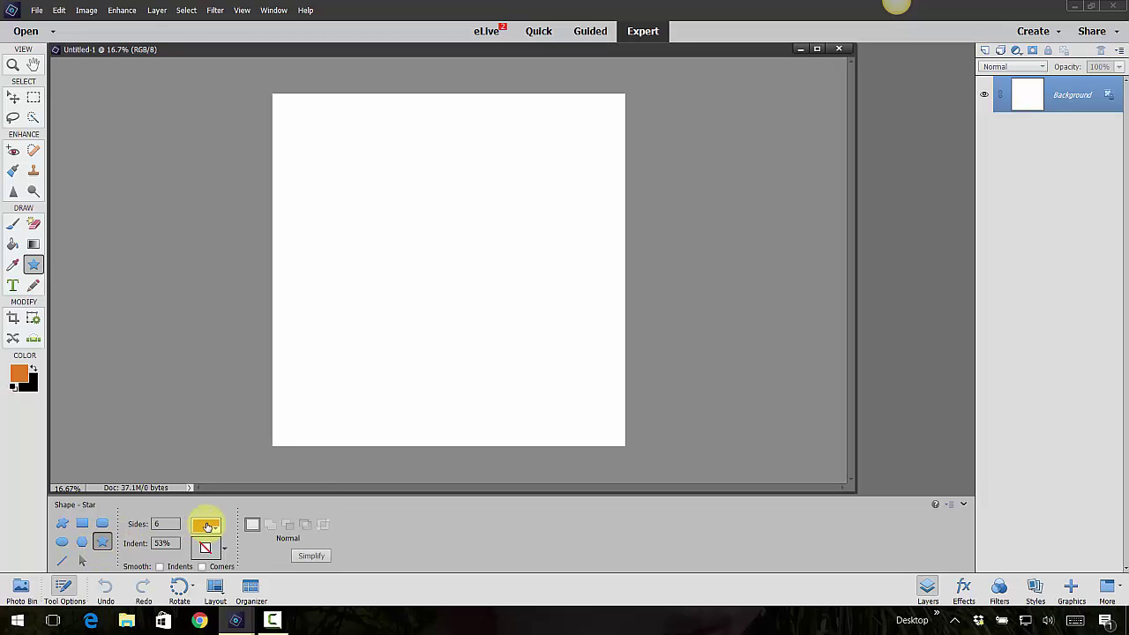
Step: Set the fill colour to bright yellow and draw a star near the page's top-left
left_click(207, 527)
left_click(274, 506)
left_click(771, 254)
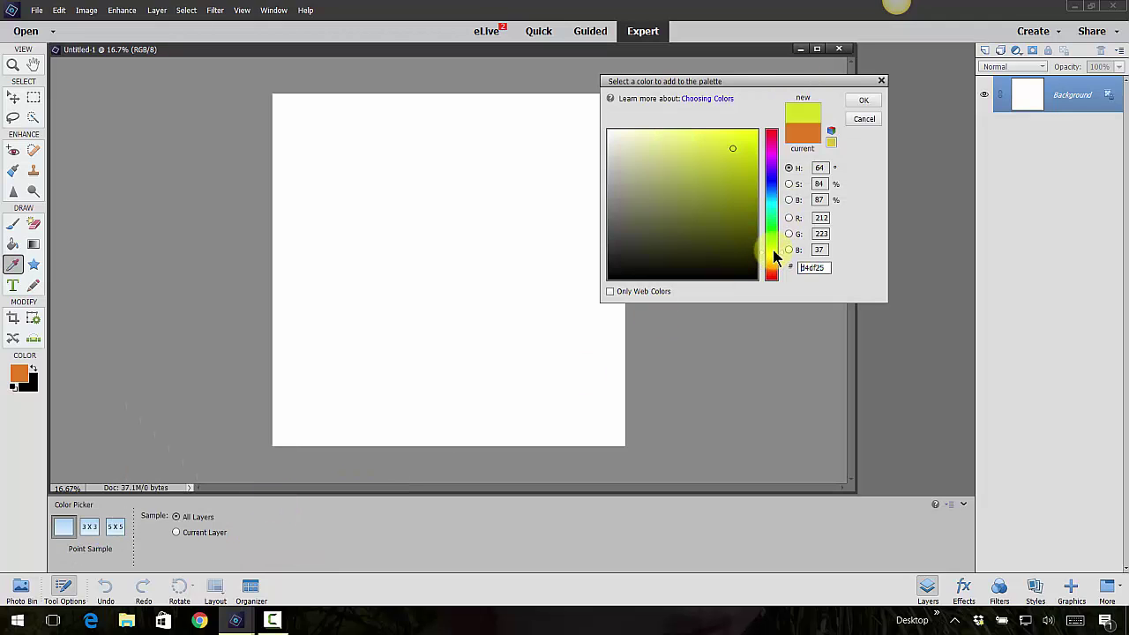
left_click(751, 138)
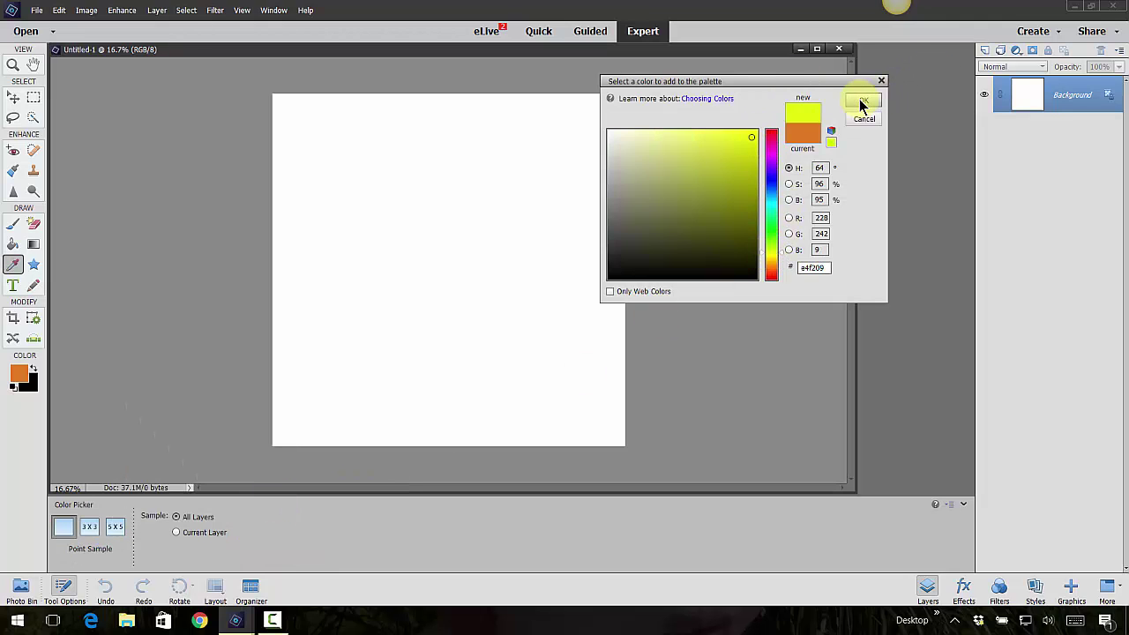
left_click(863, 103)
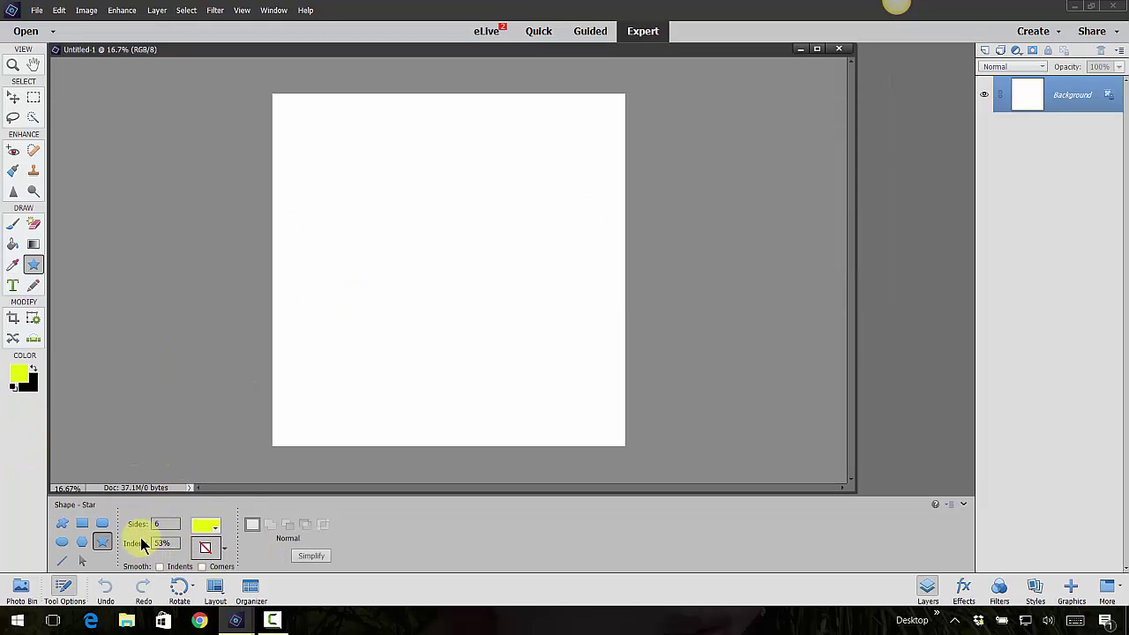
left_click_drag(355, 174, 397, 230)
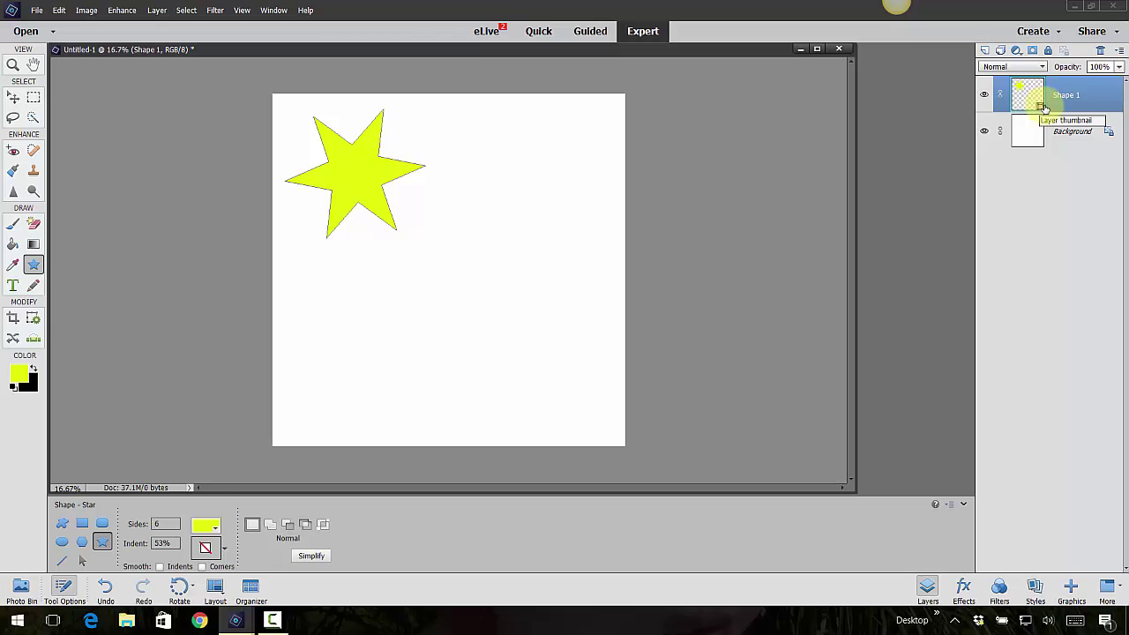
Step: Move the yellow star to the page's top-right, then hide and reshow the Shape 1 layer
left_click(13, 97)
left_click_drag(369, 163, 554, 171)
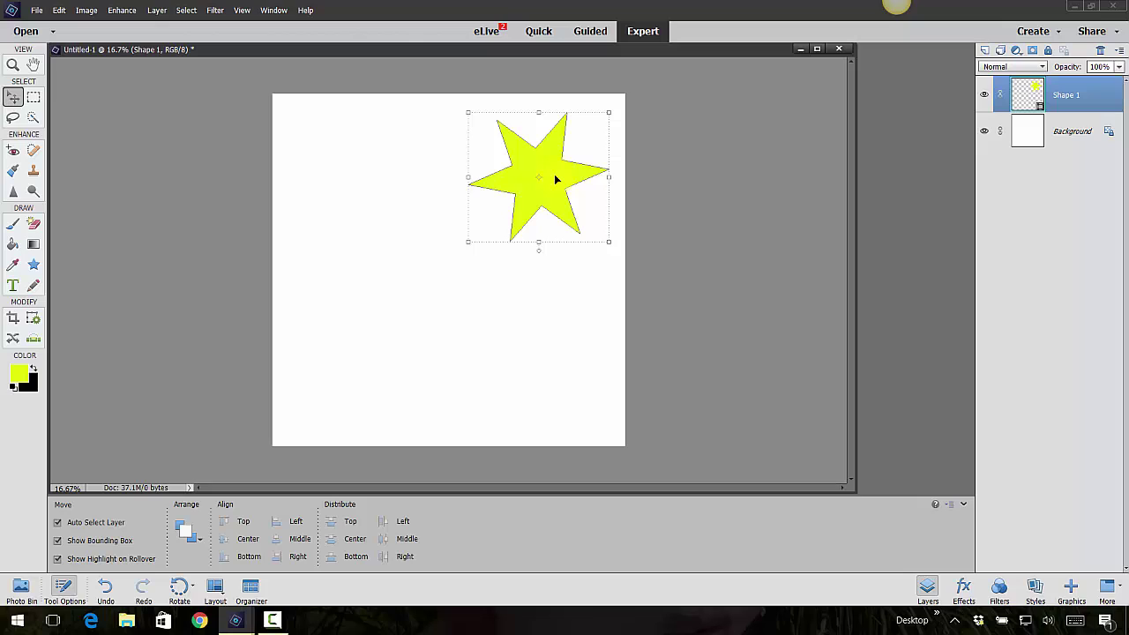
left_click(986, 97)
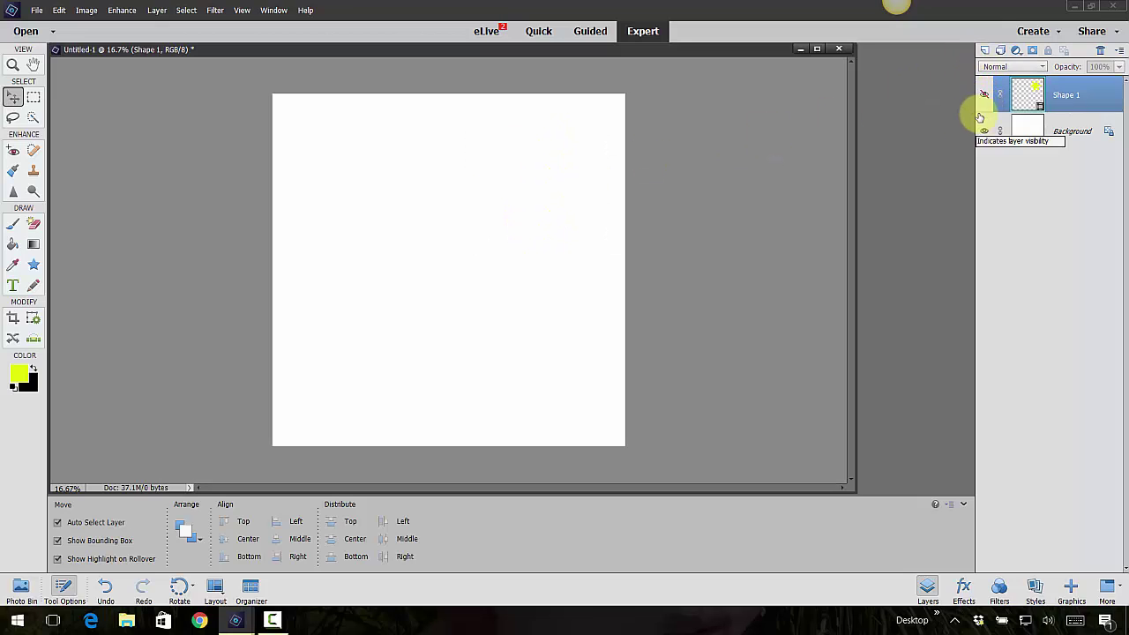
left_click(985, 99)
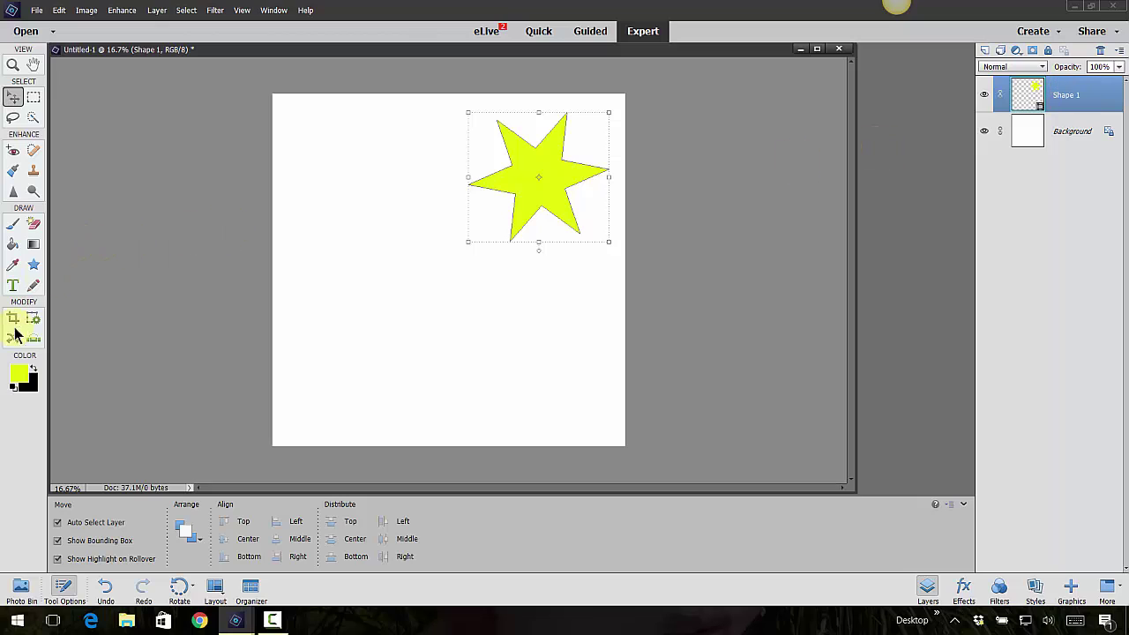
Step: Choose the Rectangle shape, add red as a new swatch colour, and undo the star's red fill
left_click(34, 265)
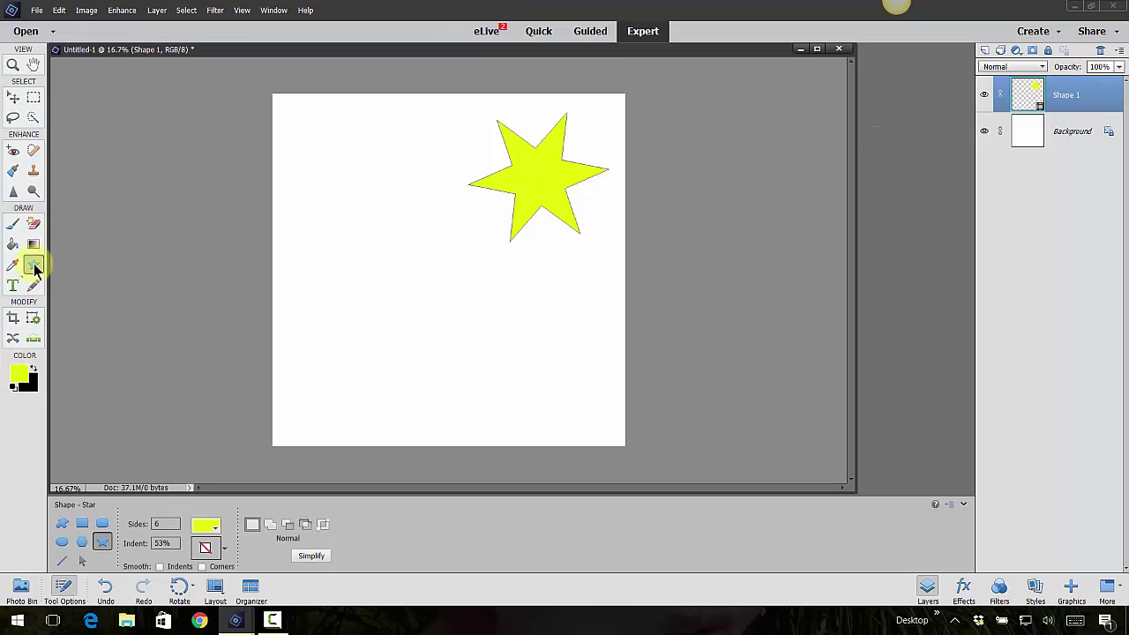
left_click(82, 525)
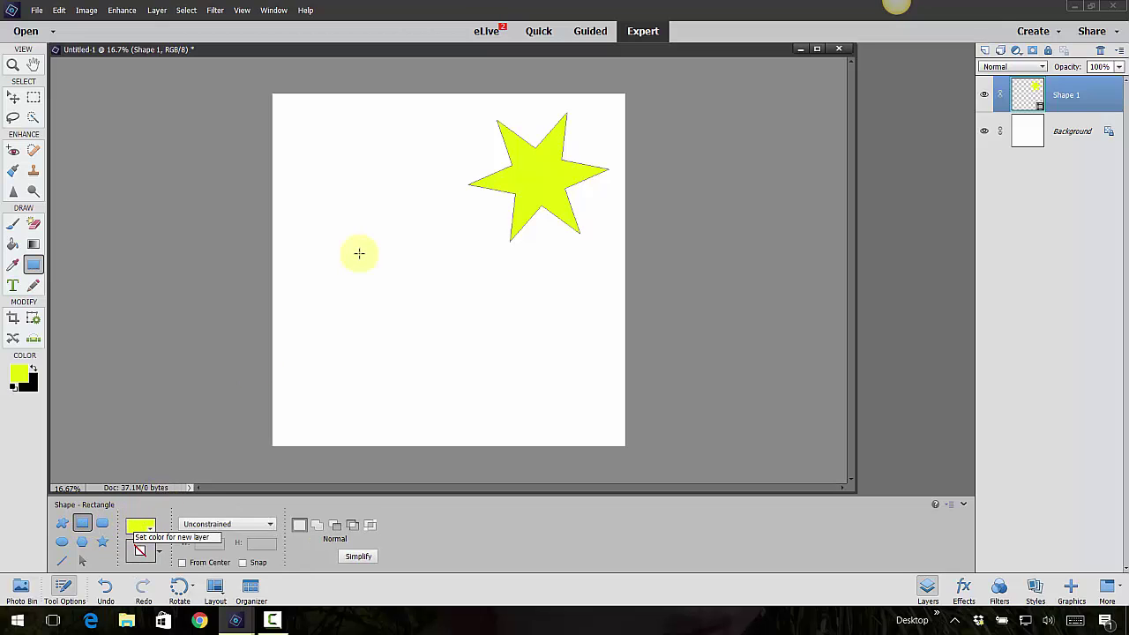
left_click(140, 529)
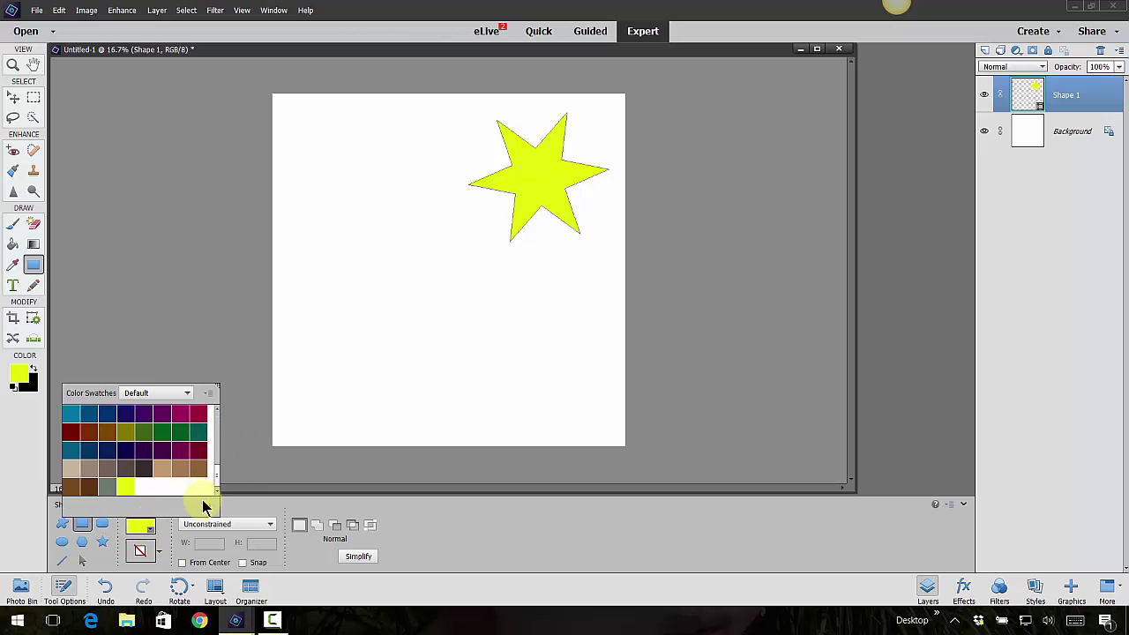
left_click(205, 508)
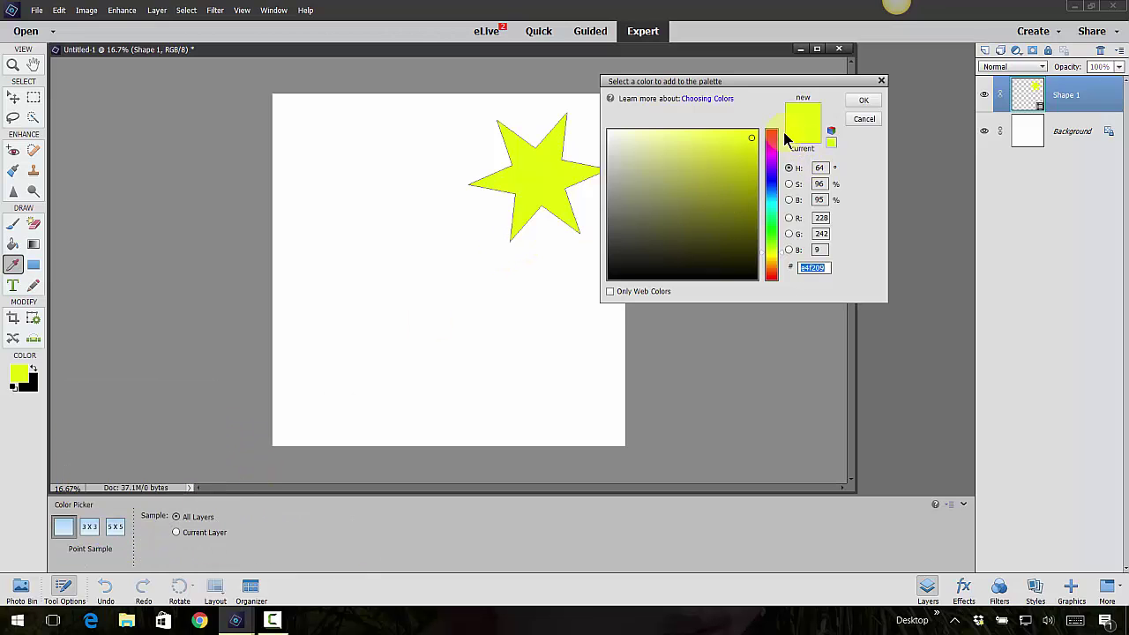
left_click(770, 135)
left_click(862, 101)
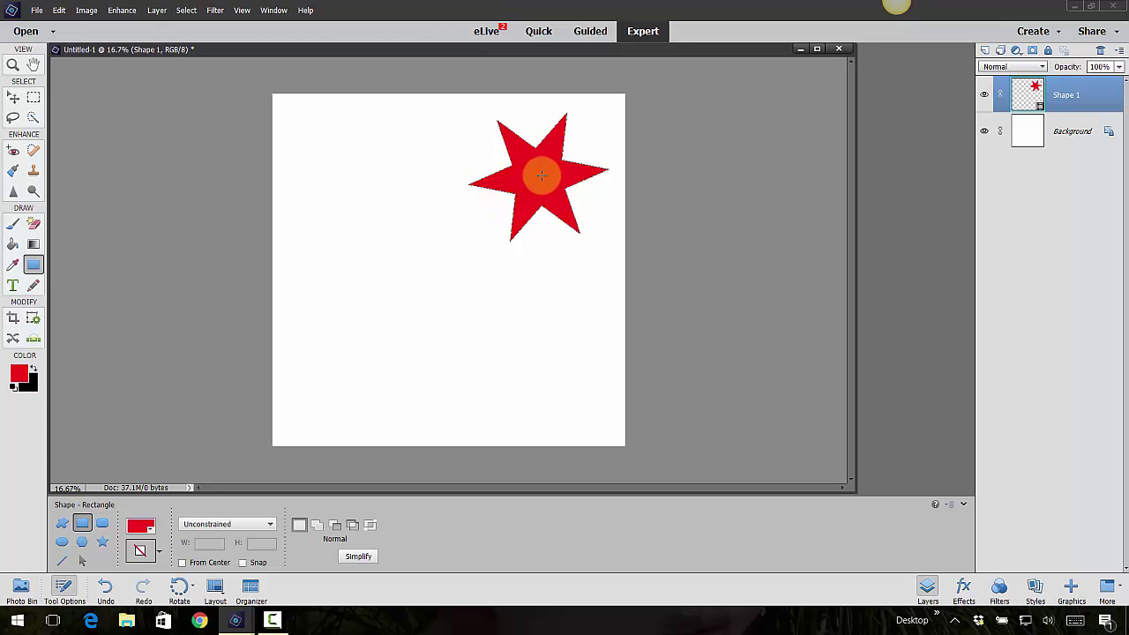
key("ctrl+z")
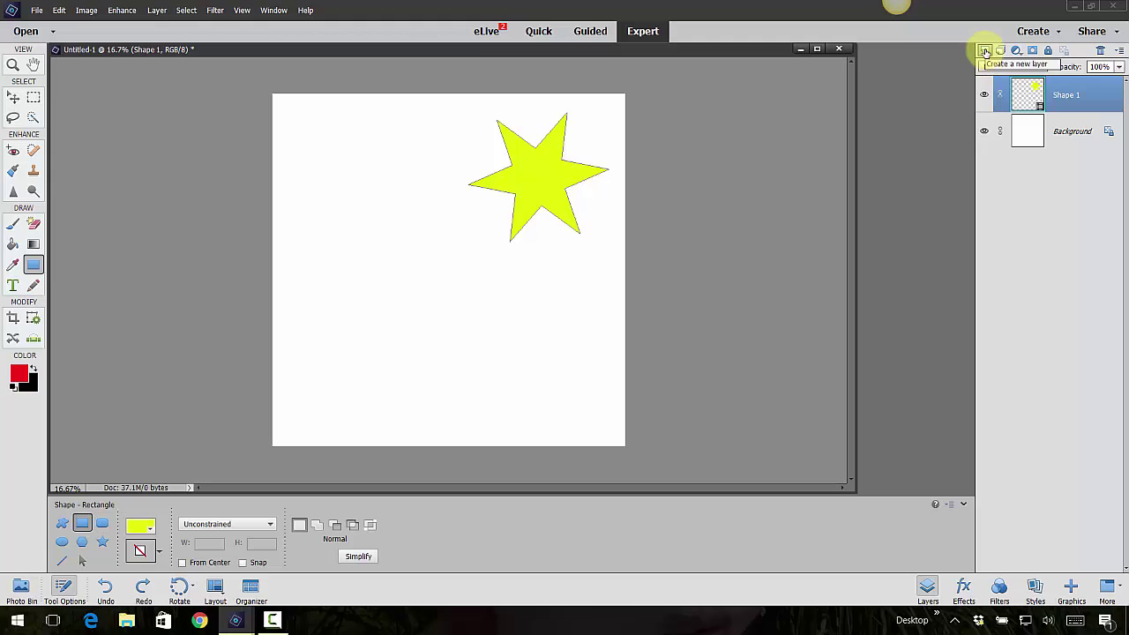
Step: Draw a red rectangle below the star between adding two new empty layers
left_click(986, 51)
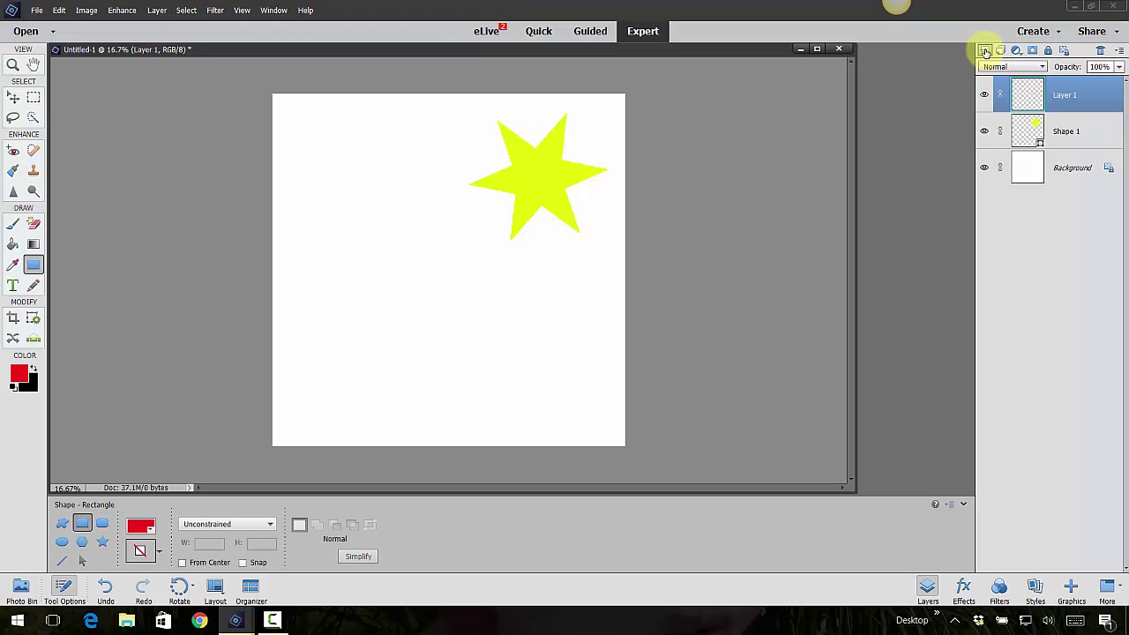
left_click_drag(338, 252, 511, 381)
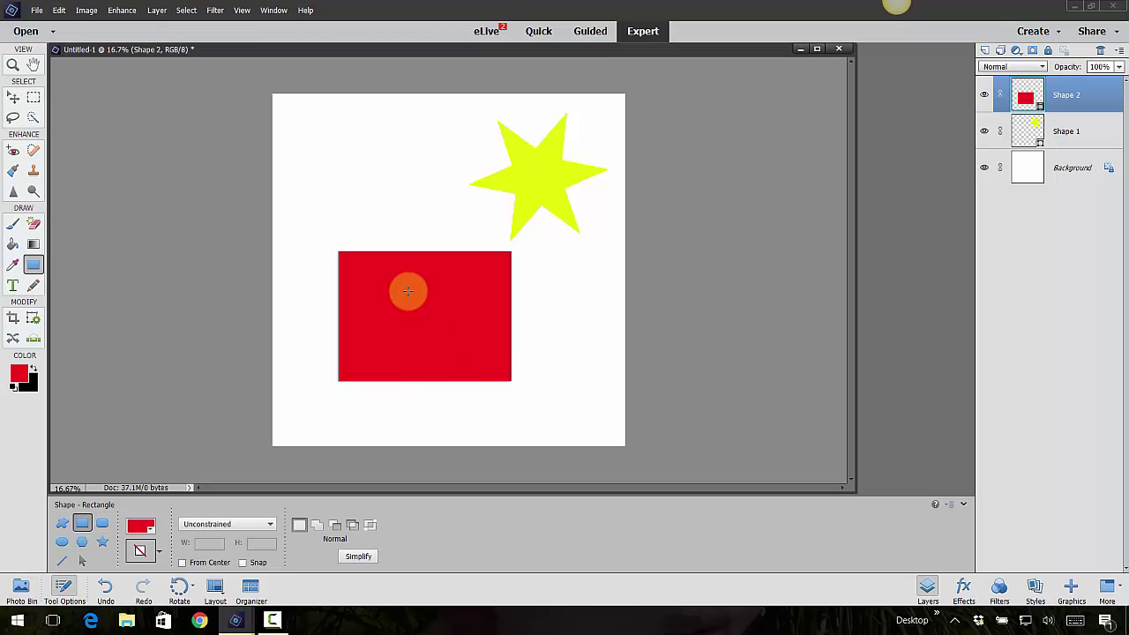
left_click(984, 51)
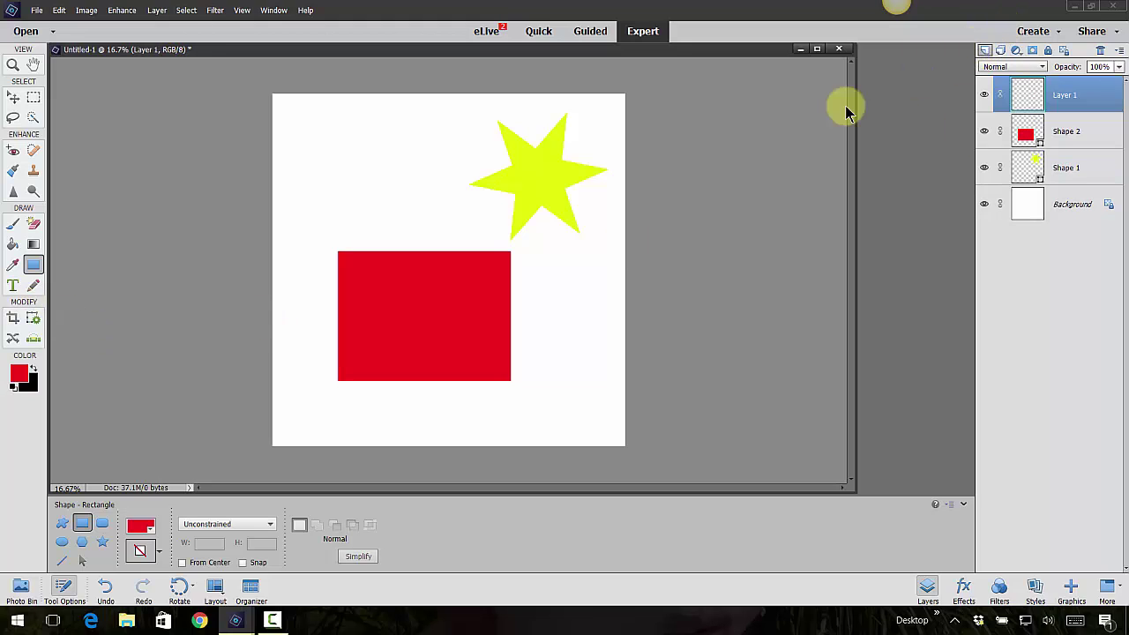
Step: Add a green swatch colour and draw a tall green ellipse over the rectangle's top
left_click(62, 544)
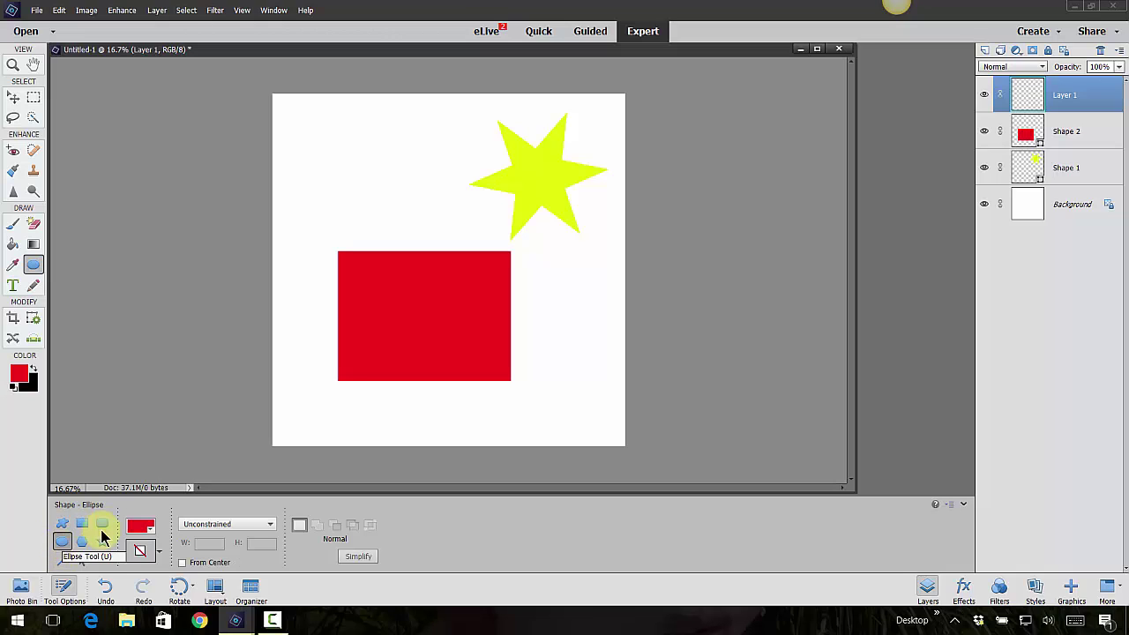
left_click(134, 527)
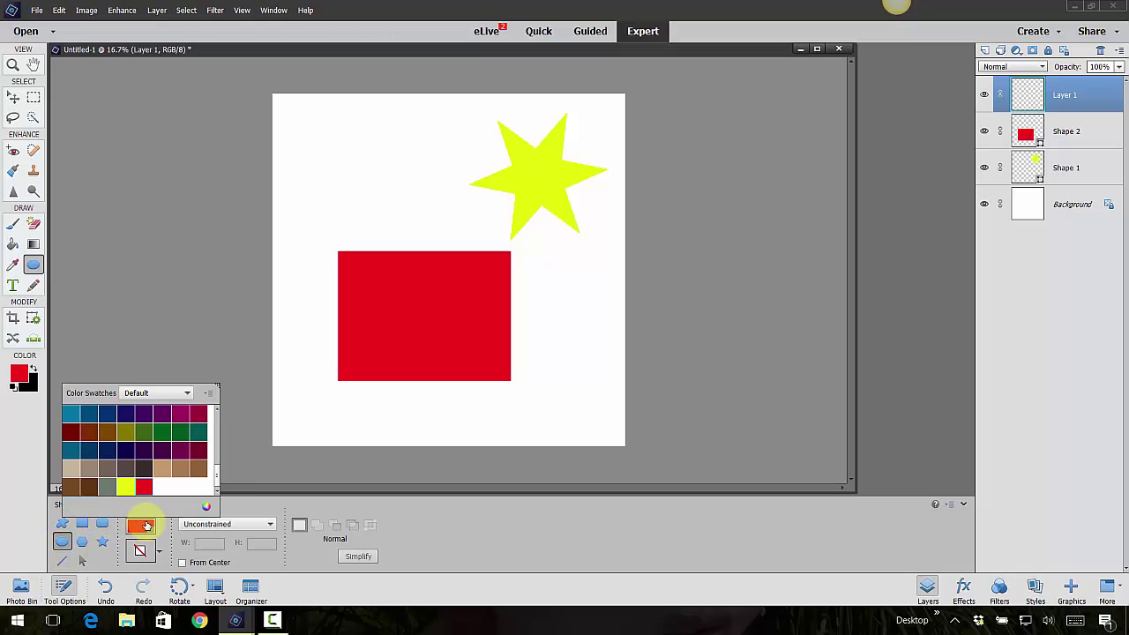
left_click(206, 509)
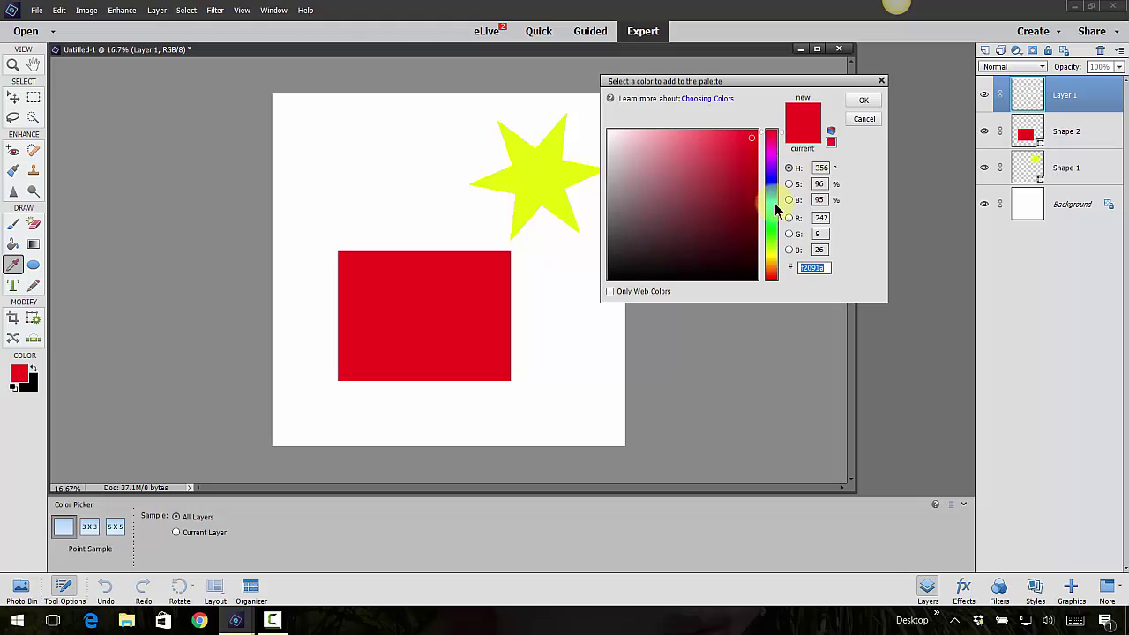
left_click(775, 222)
left_click_drag(742, 147, 740, 160)
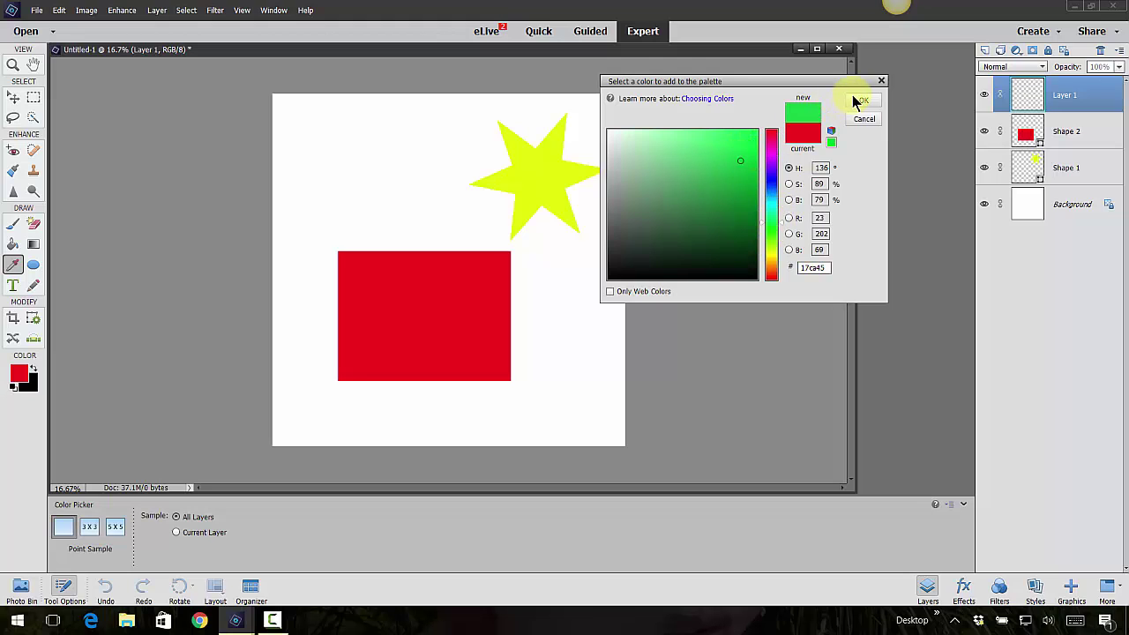
left_click(861, 102)
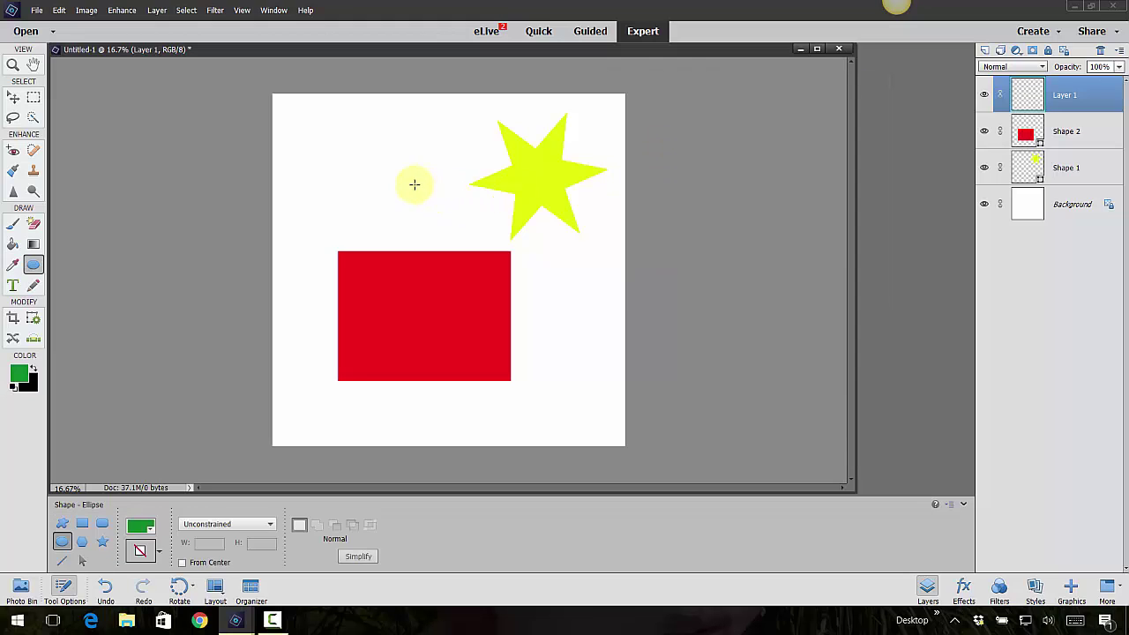
left_click_drag(367, 167, 441, 301)
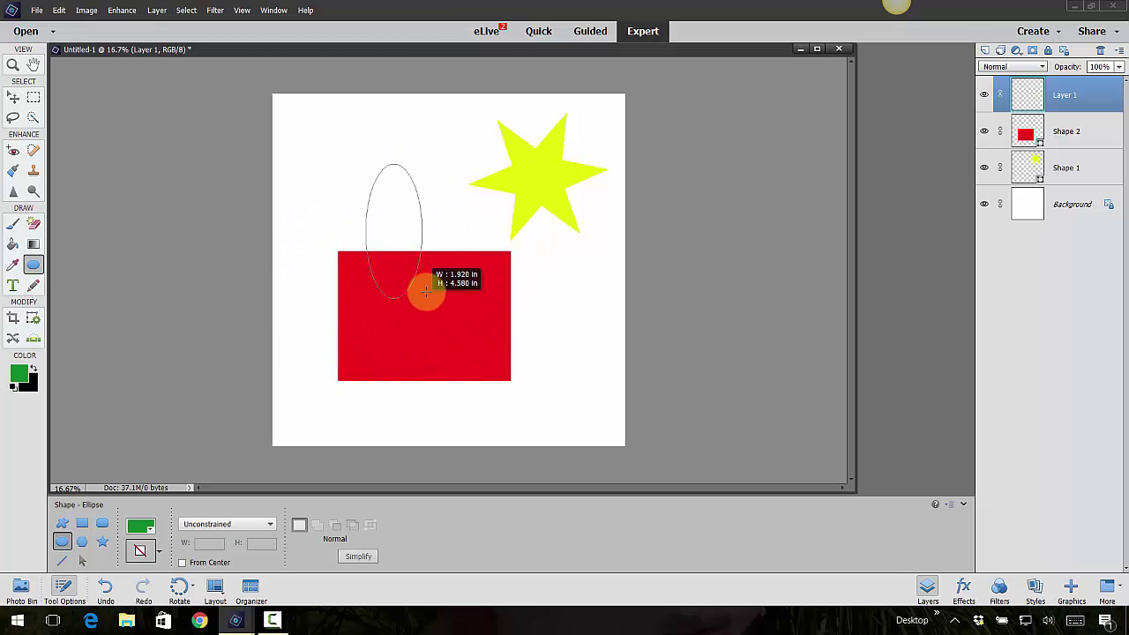
left_click_drag(434, 281, 454, 305)
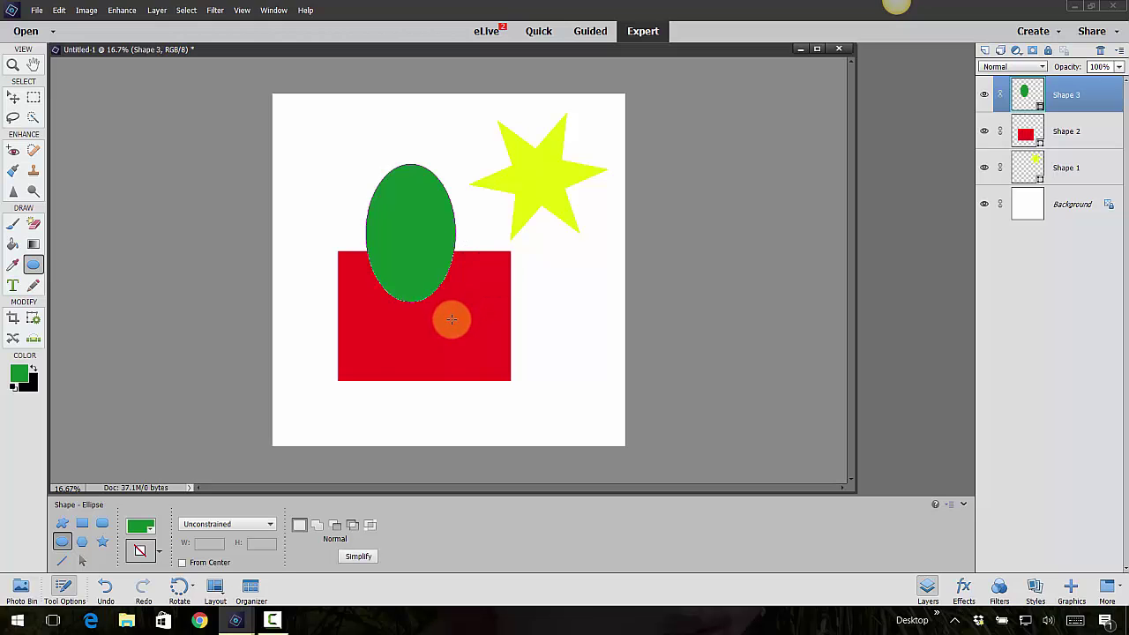
Step: Move the green ellipse up beside the star and place Shape 3 below Shape 2 in the layers
left_click(11, 98)
left_click_drag(431, 211, 481, 189)
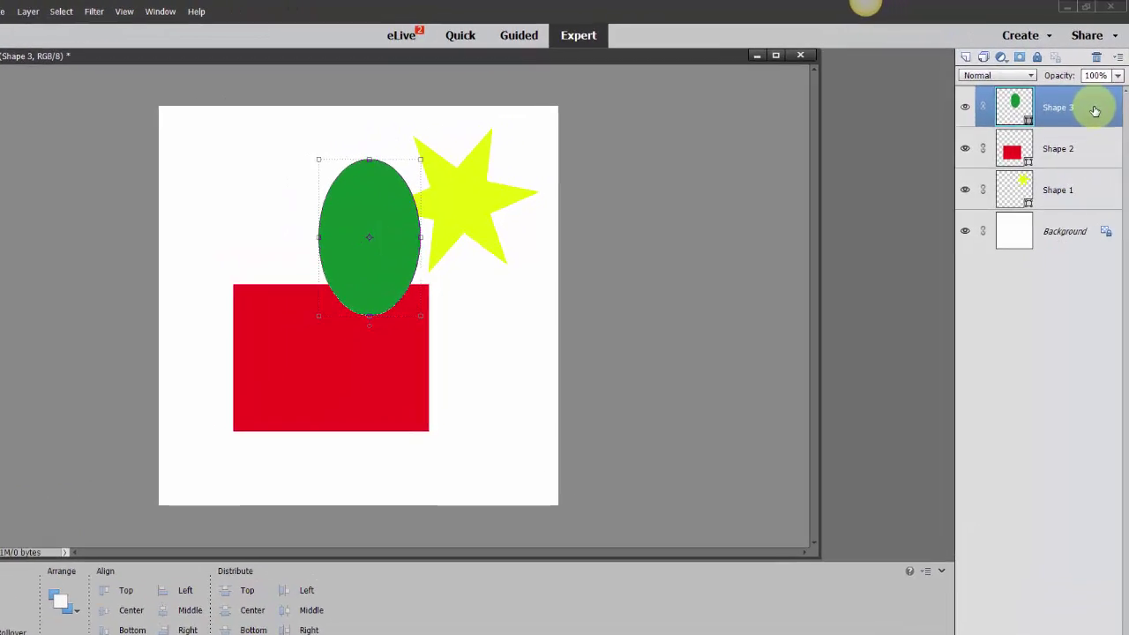
left_click_drag(1100, 97, 1095, 147)
left_click_drag(1084, 193, 1085, 195)
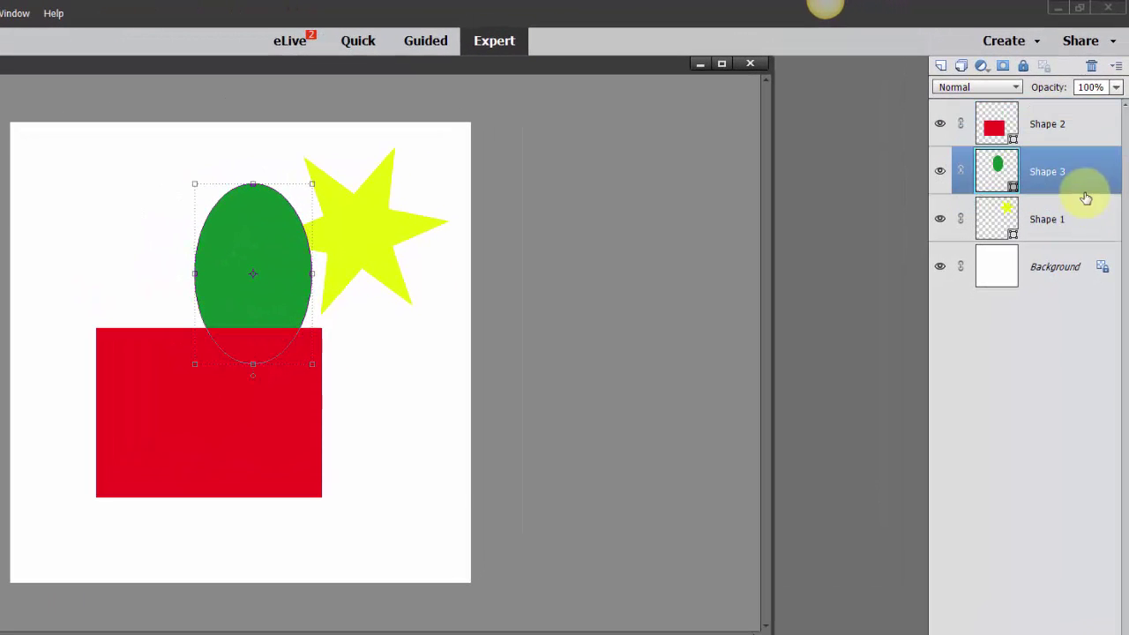
left_click(1083, 122)
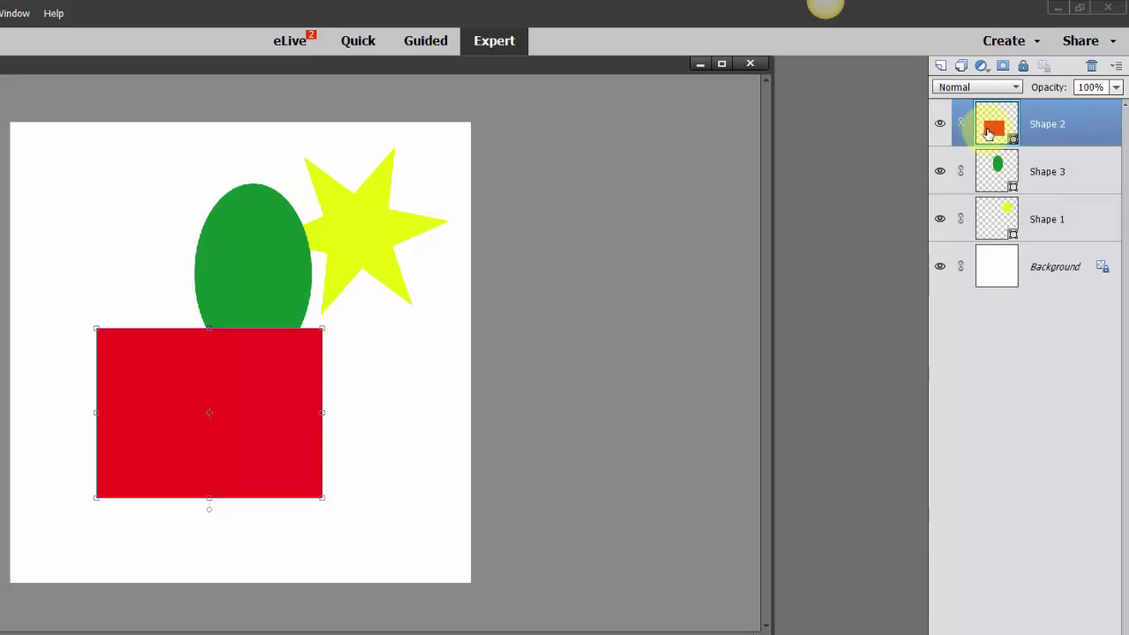
Step: Rename the Shape 2 layer to 'red rectangle'
double_click(1045, 126)
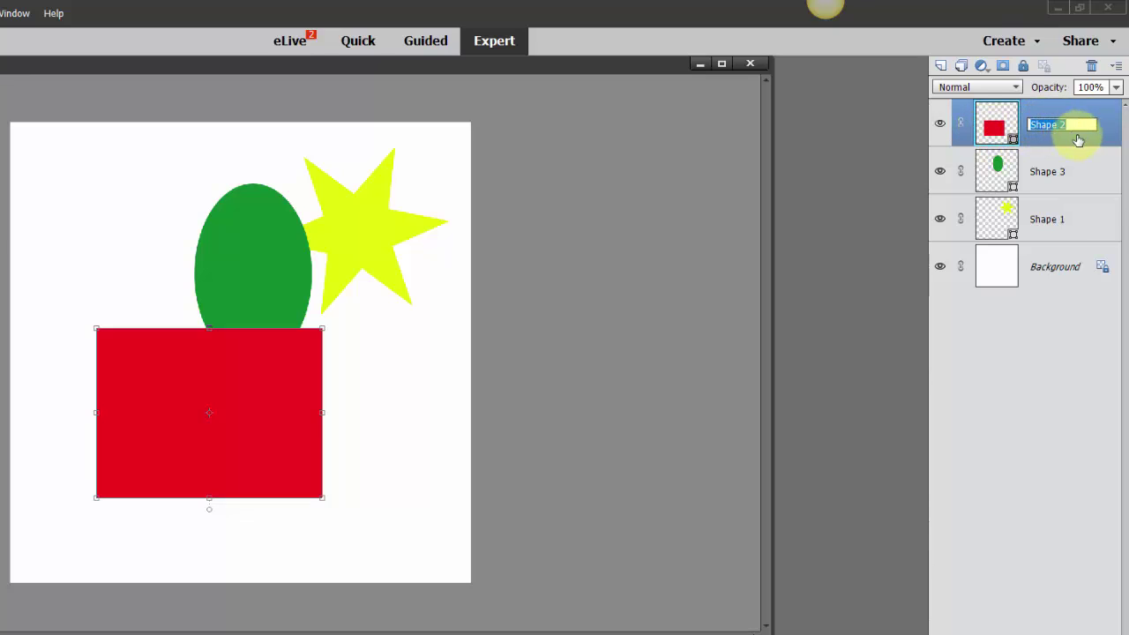
type("red")
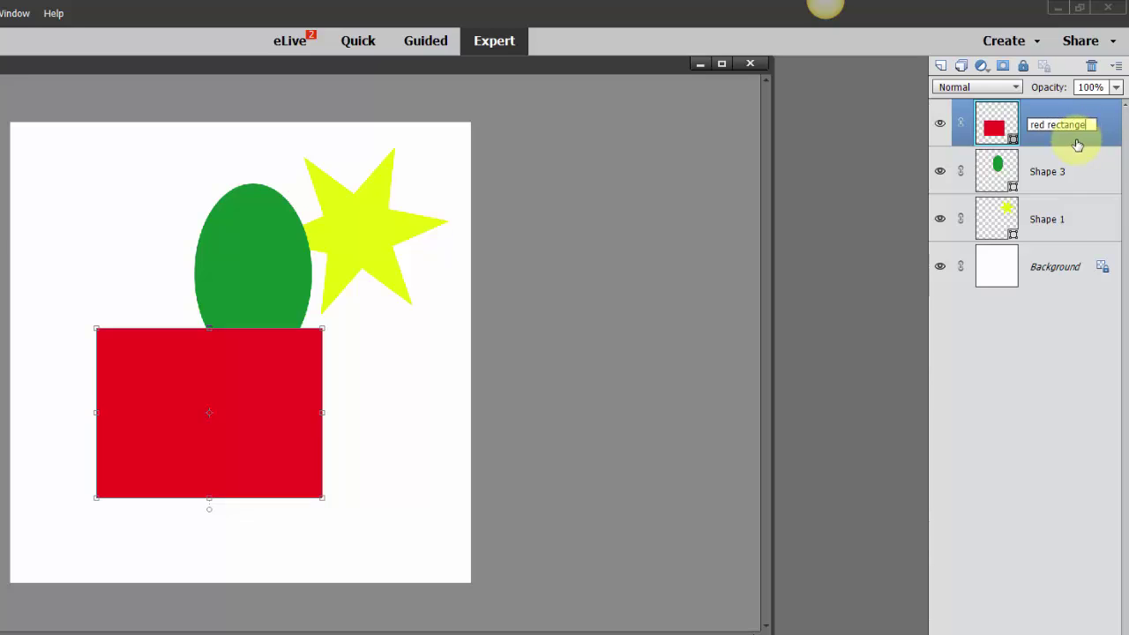
type(" rectangle")
key("BackSpace")
type("le")
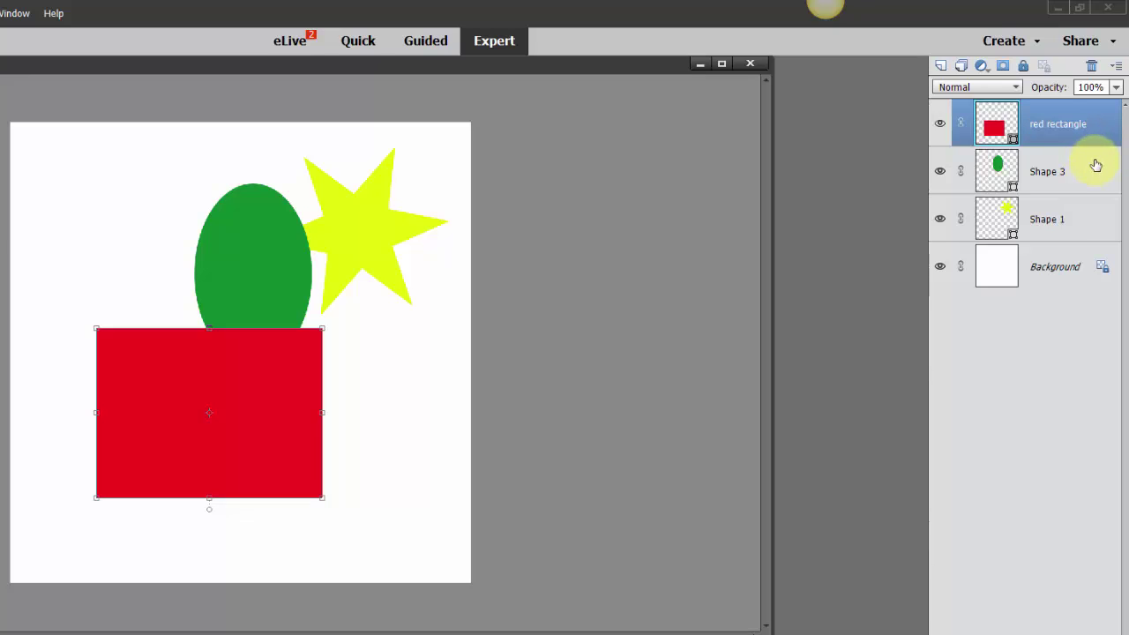
left_click(1050, 141)
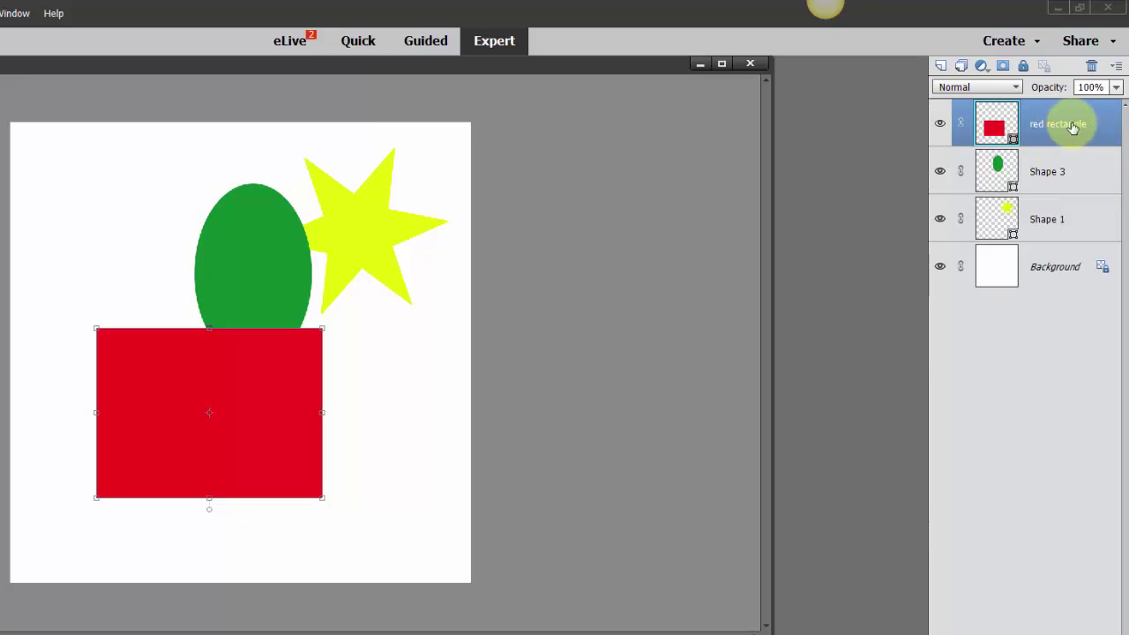
Step: Rename the Shape 3 layer to 'green circle'
left_click(993, 171)
left_click(1041, 172)
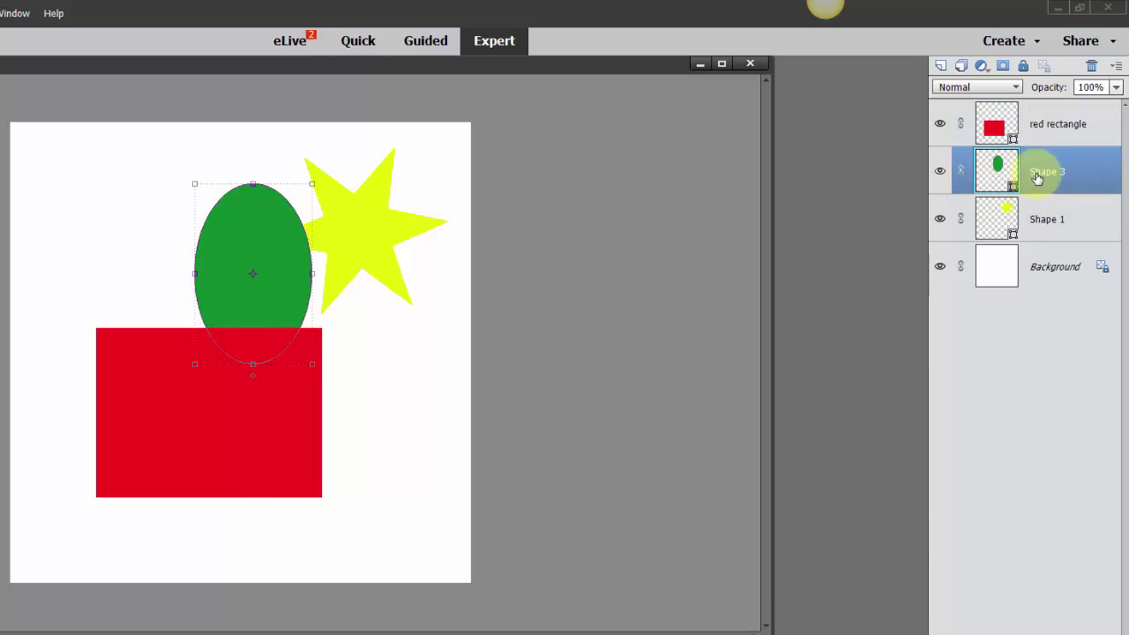
double_click(1043, 173)
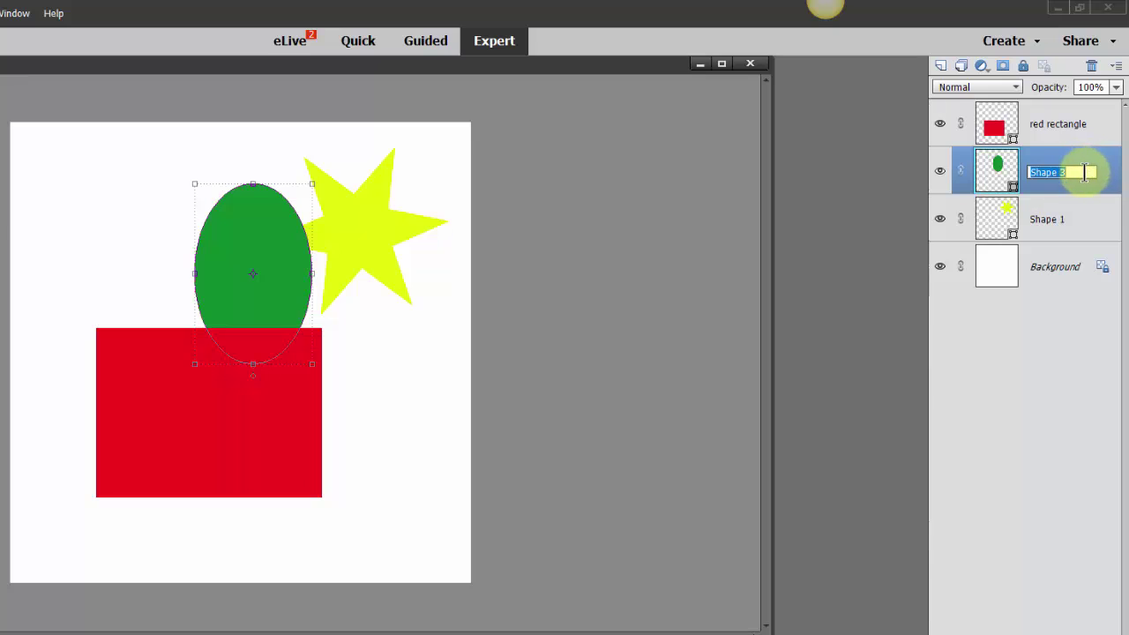
type("green circle")
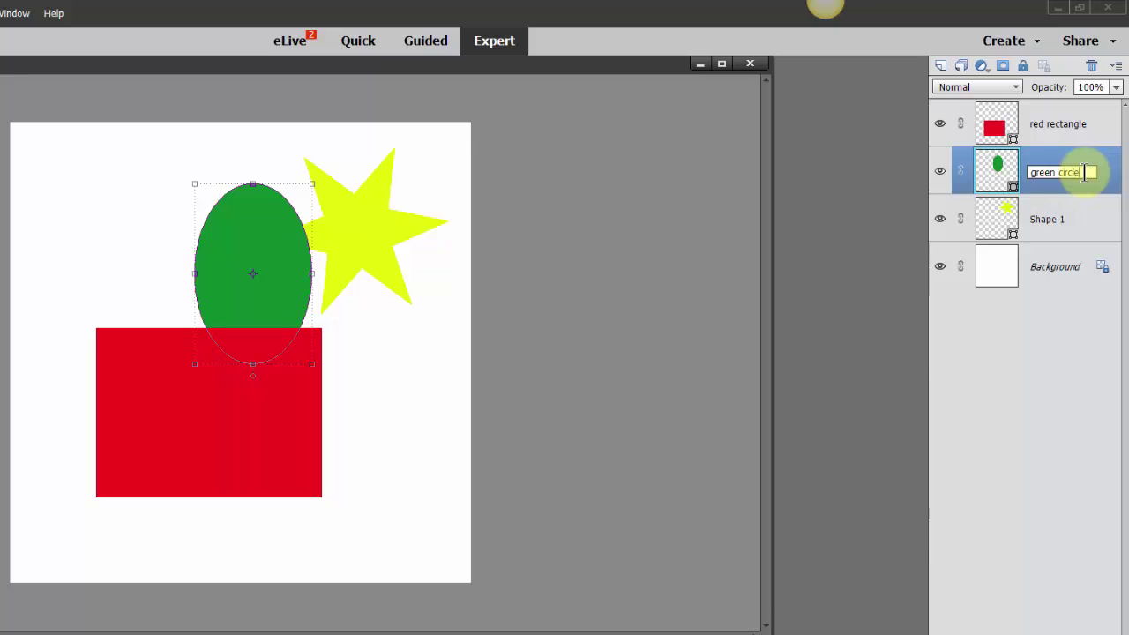
left_click(1082, 230)
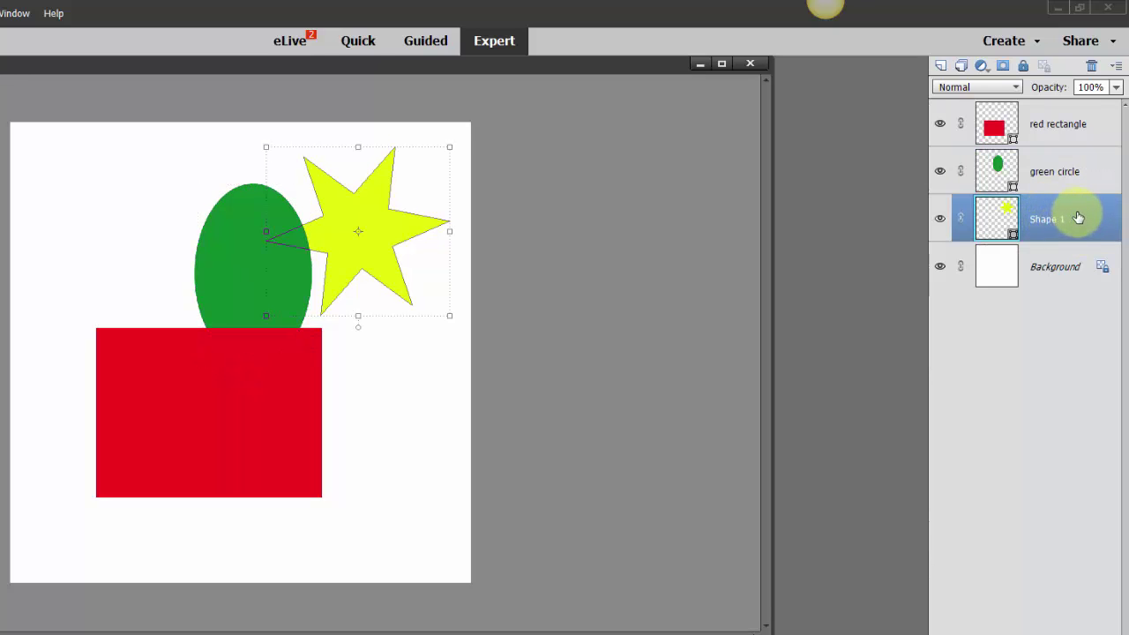
Step: Rename the Shape 1 layer to 'yellow star' via Rename Layer
right_click(1084, 208)
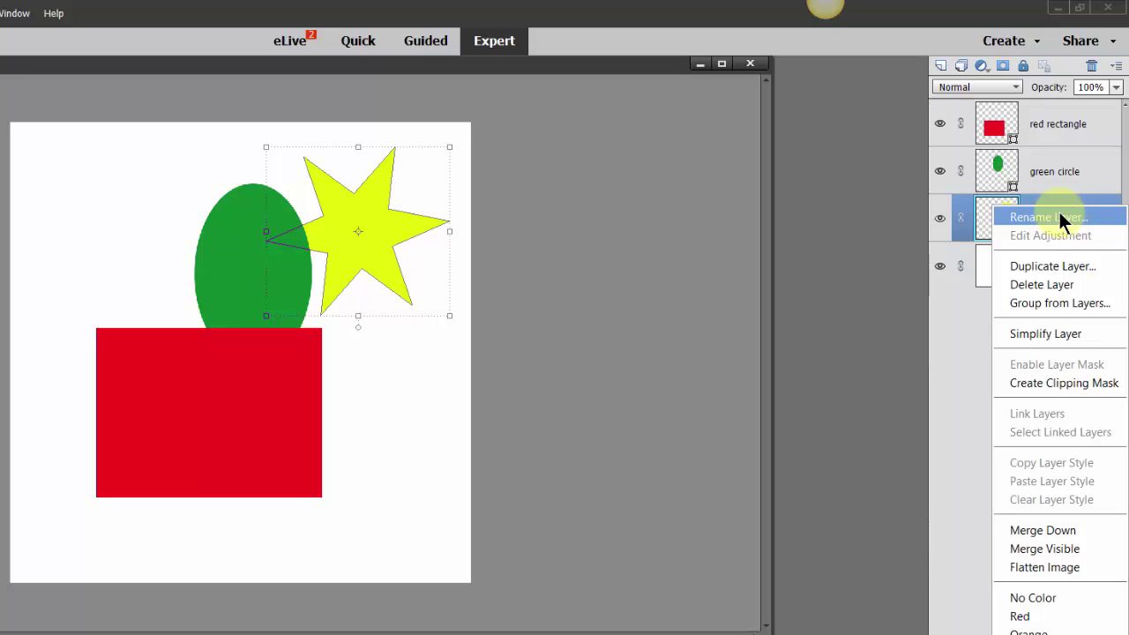
left_click(1058, 216)
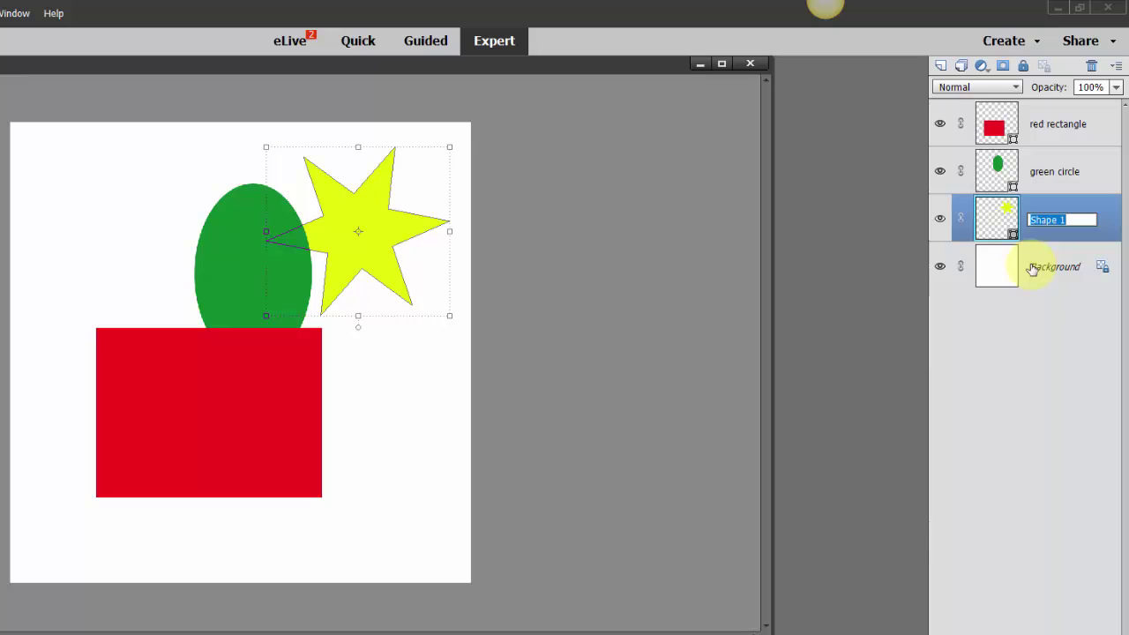
type("yellow star")
key("Return")
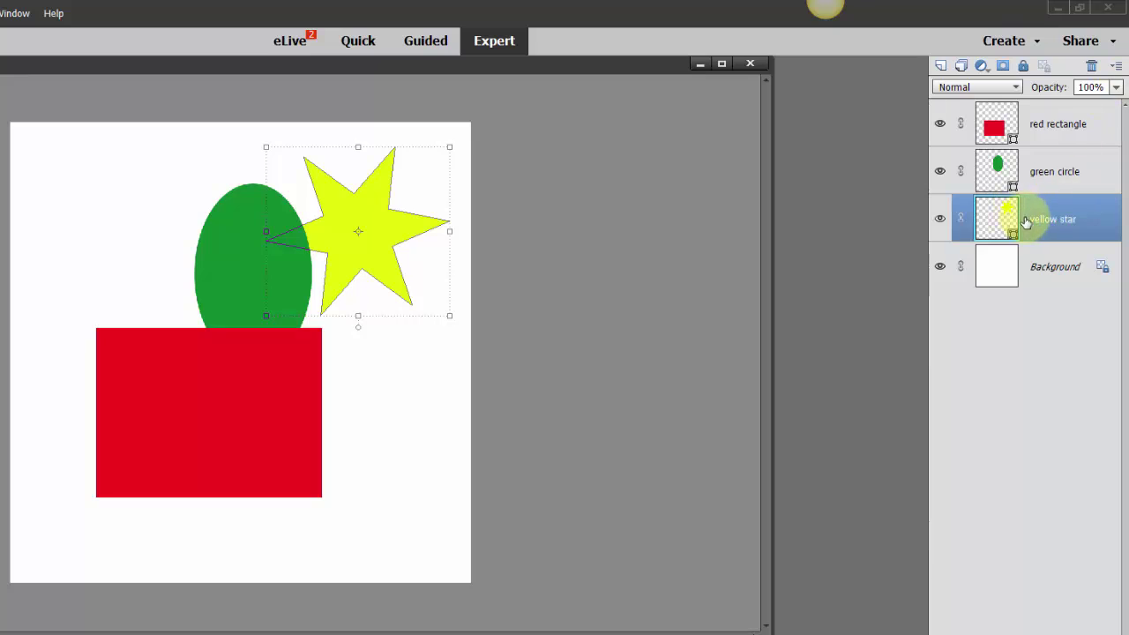
left_click(1036, 137)
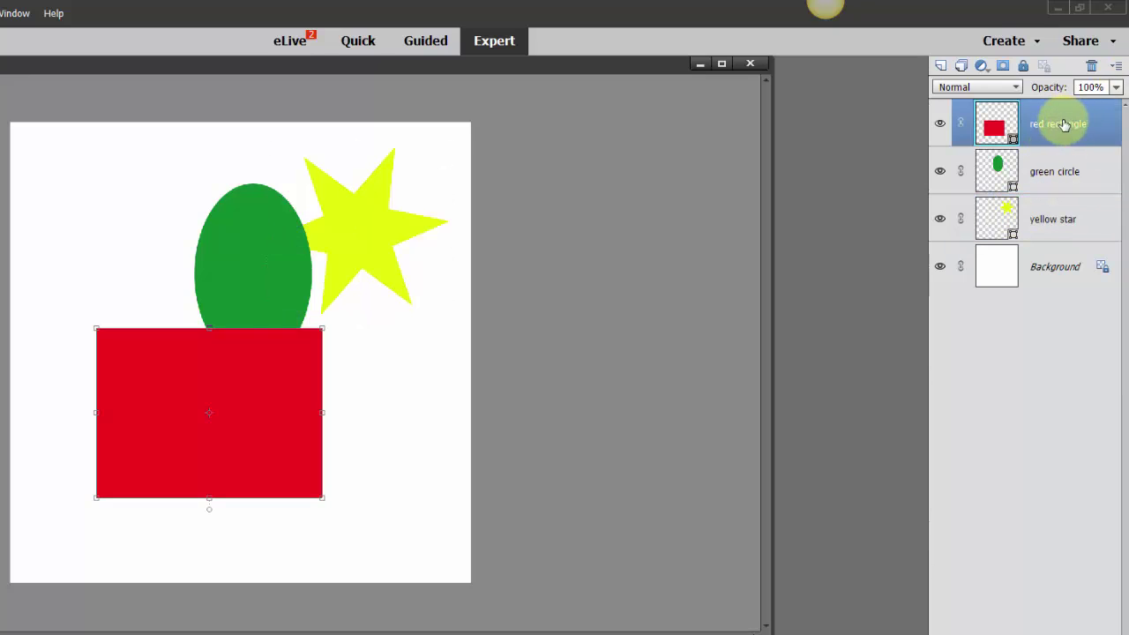
left_click(1116, 88)
left_click_drag(1119, 108, 1061, 119)
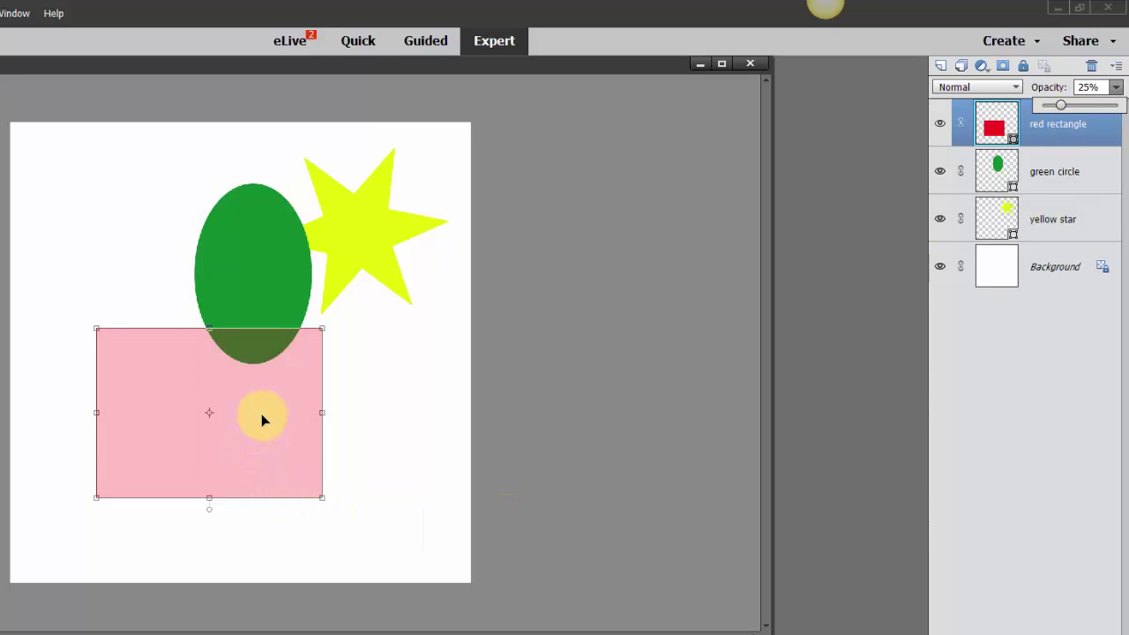
left_click_drag(1059, 105, 1126, 106)
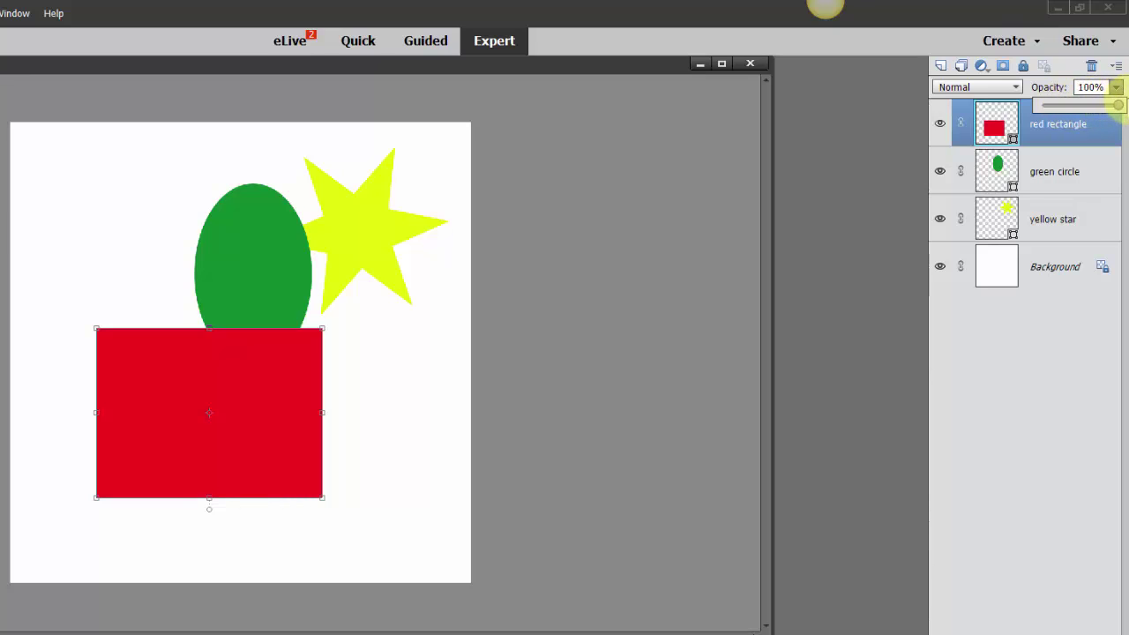
left_click(1008, 86)
left_click(998, 110)
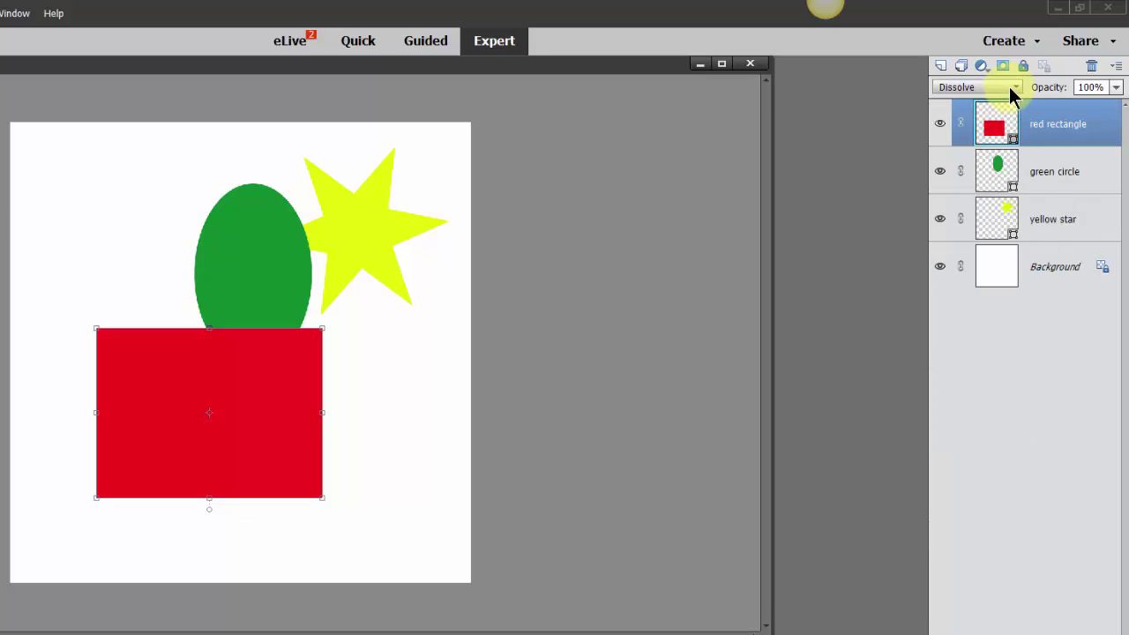
left_click(990, 85)
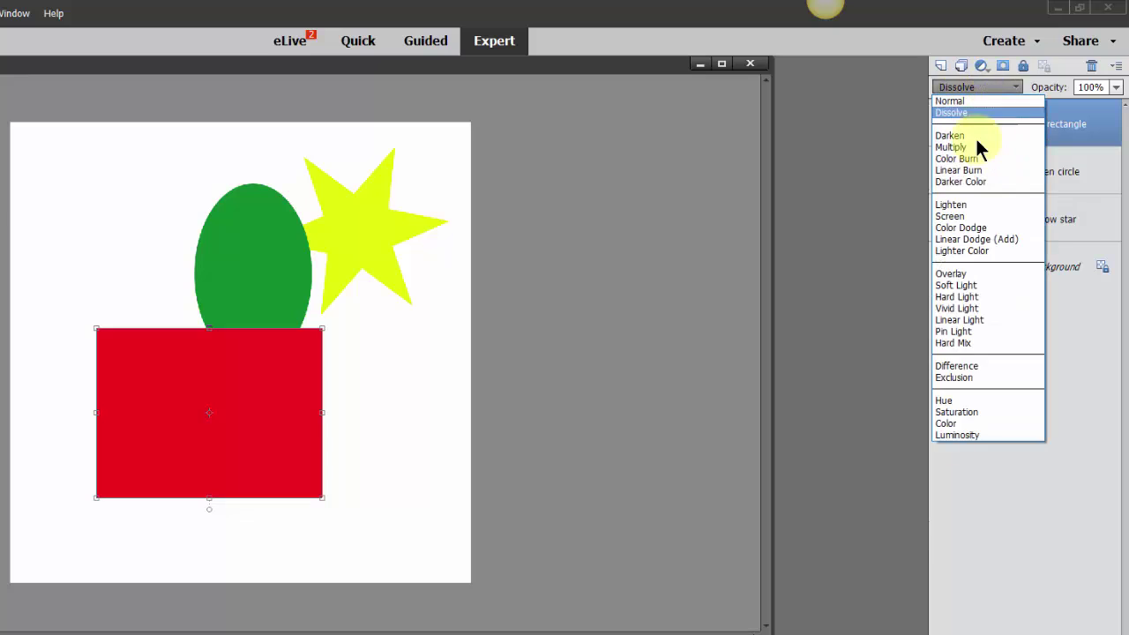
left_click(976, 158)
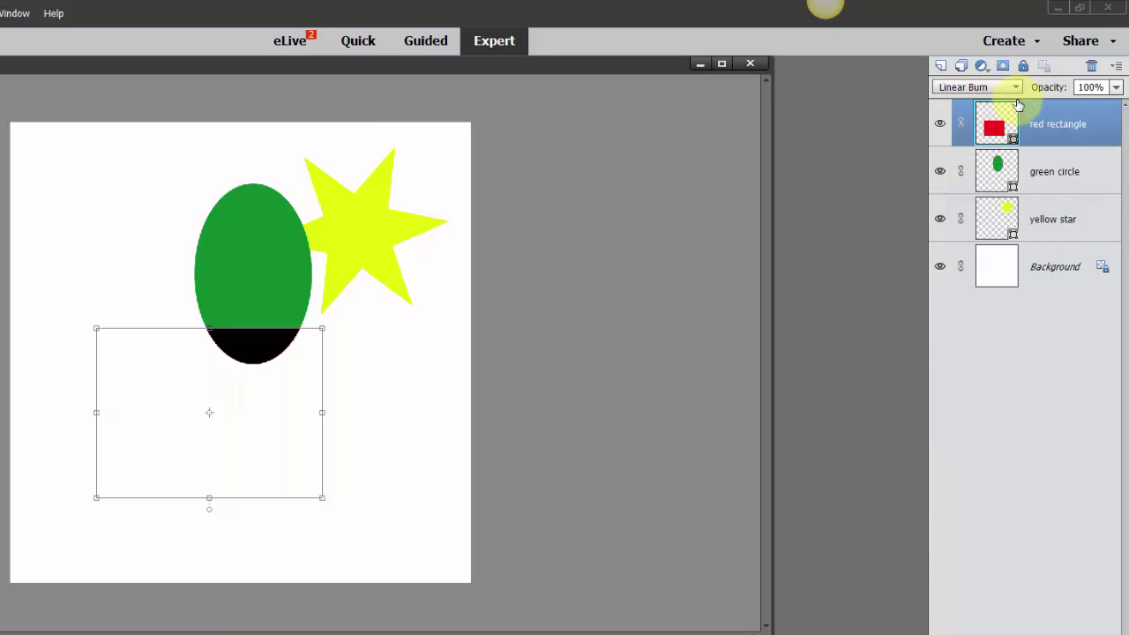
key("Down")
key("Down")
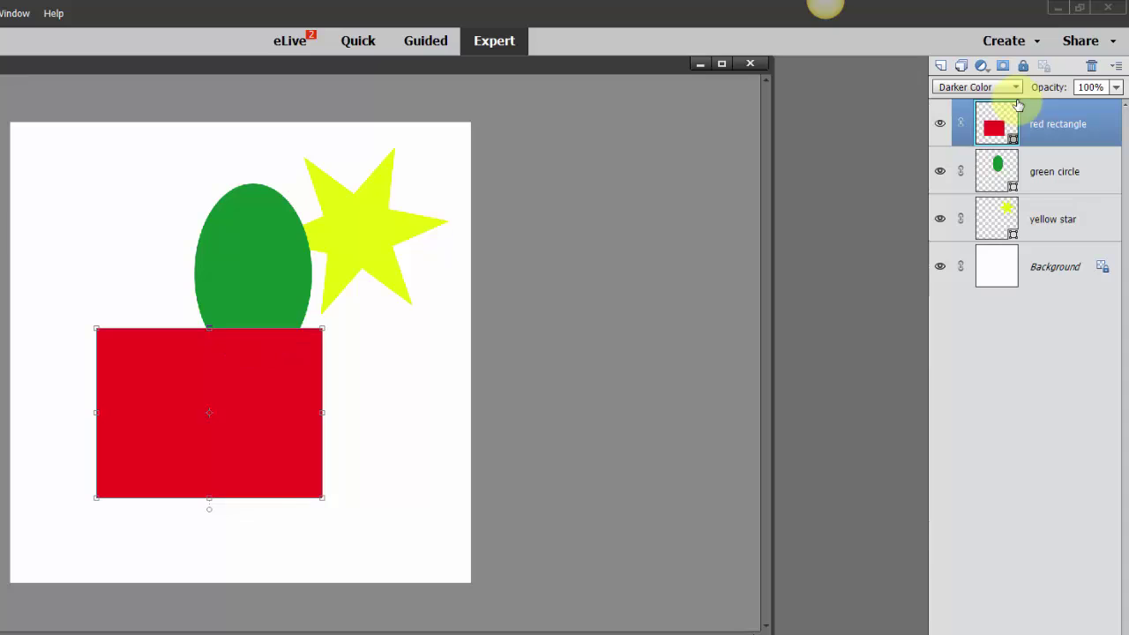
key("Down")
key("Down")
key("Down")
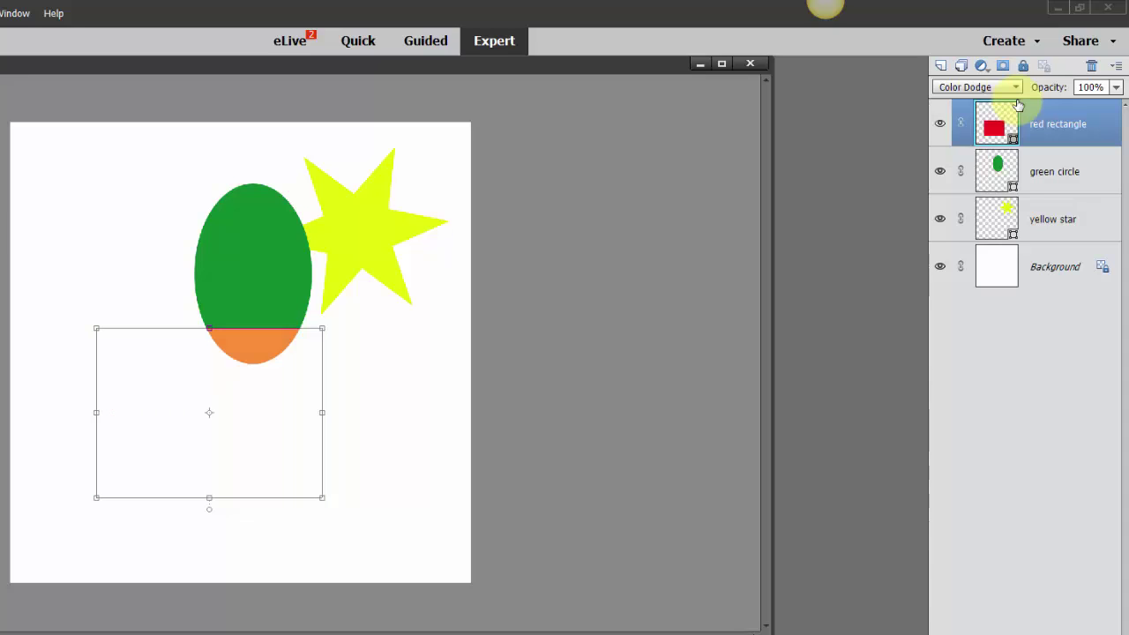
key("Down")
key("Down")
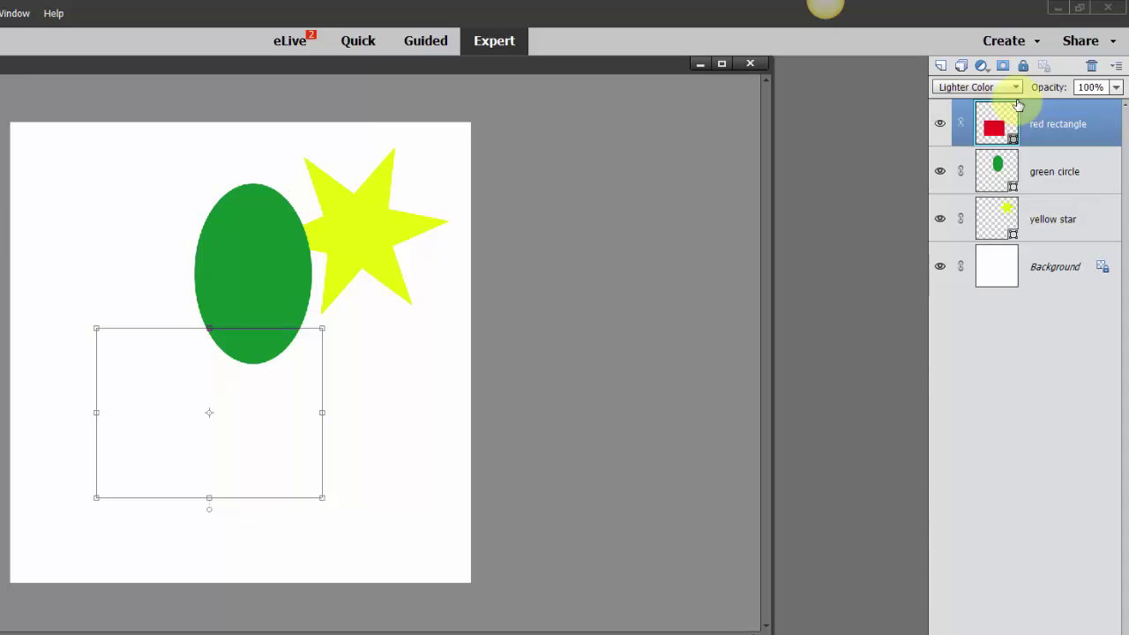
key("Down")
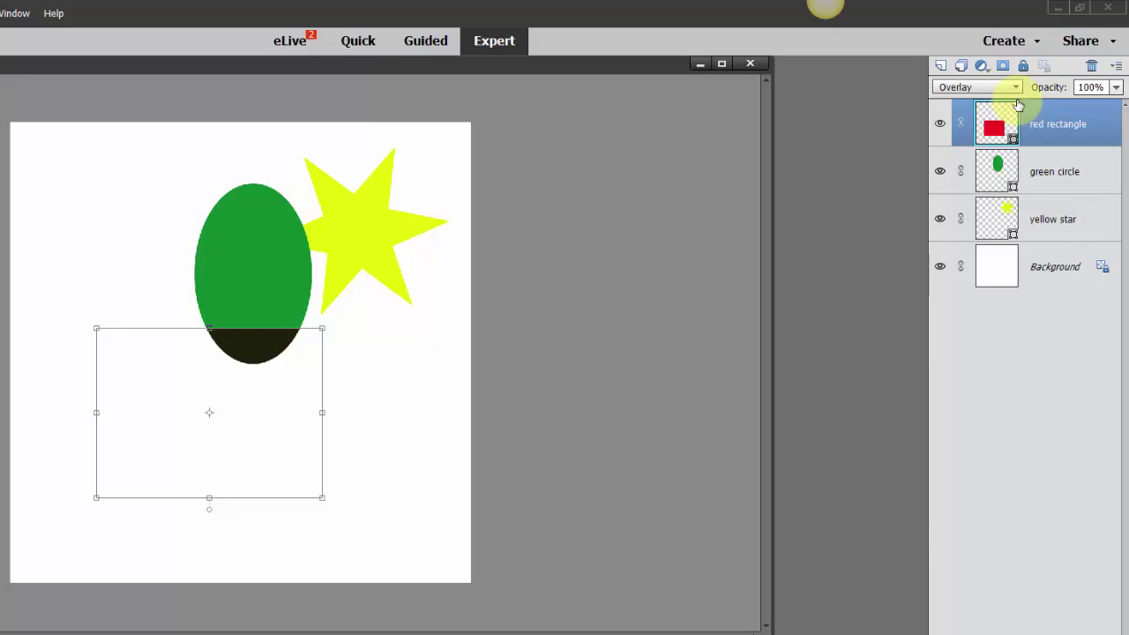
key("Up")
key("Up")
key("Up")
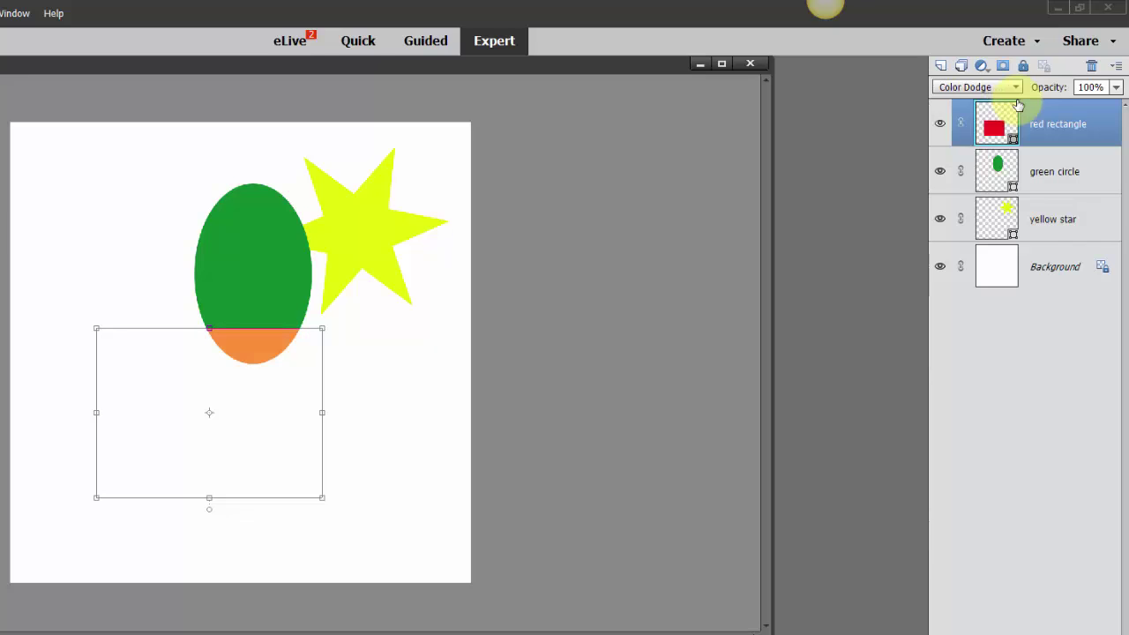
left_click(1006, 84)
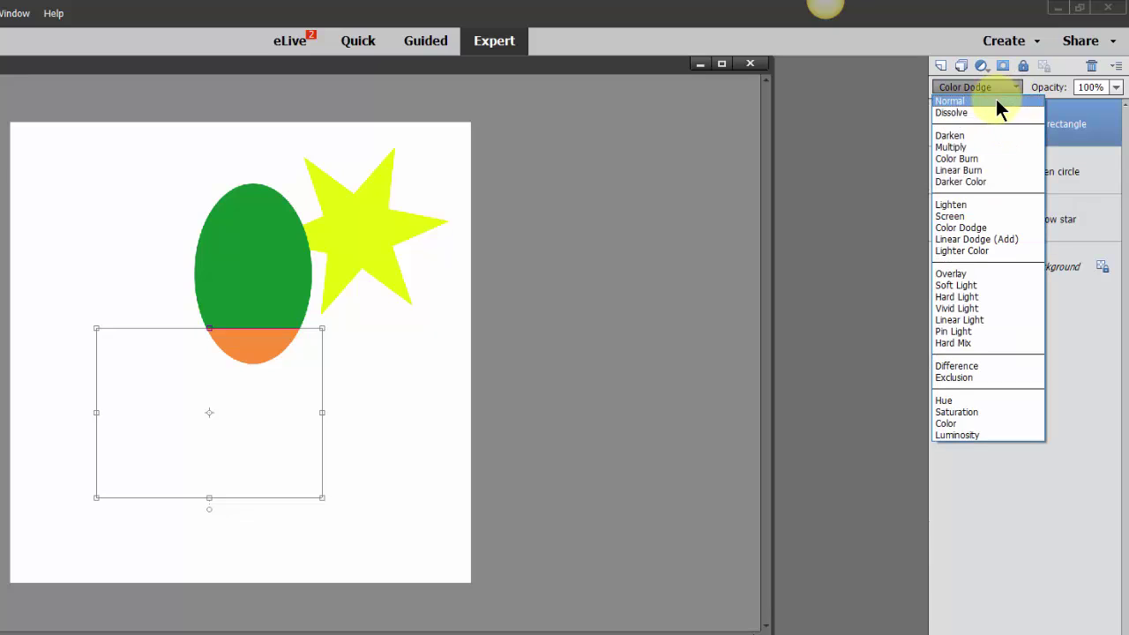
left_click(997, 101)
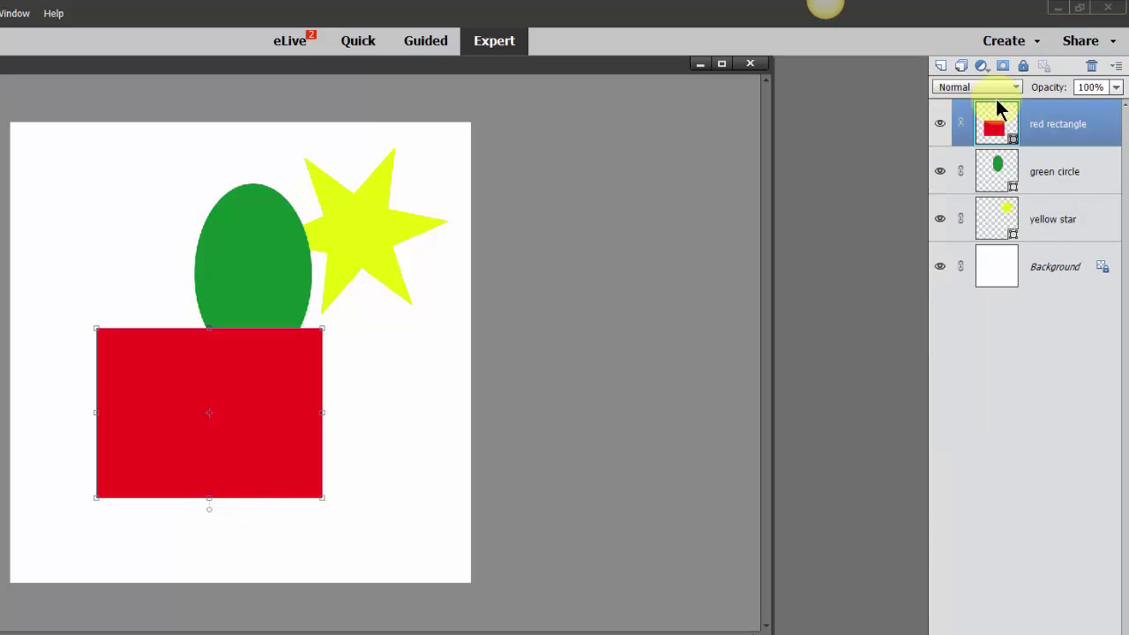
Step: Delete the yellow star layer via the trash and the red rectangle layer via Delete Layer
left_click(1059, 223)
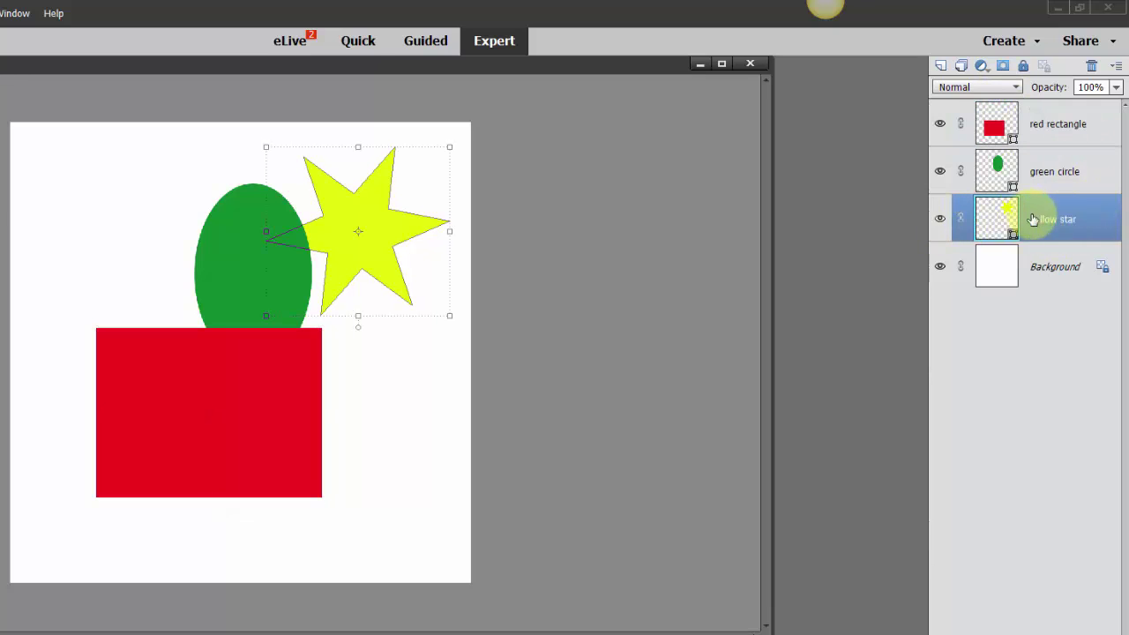
left_click_drag(1065, 219, 1091, 65)
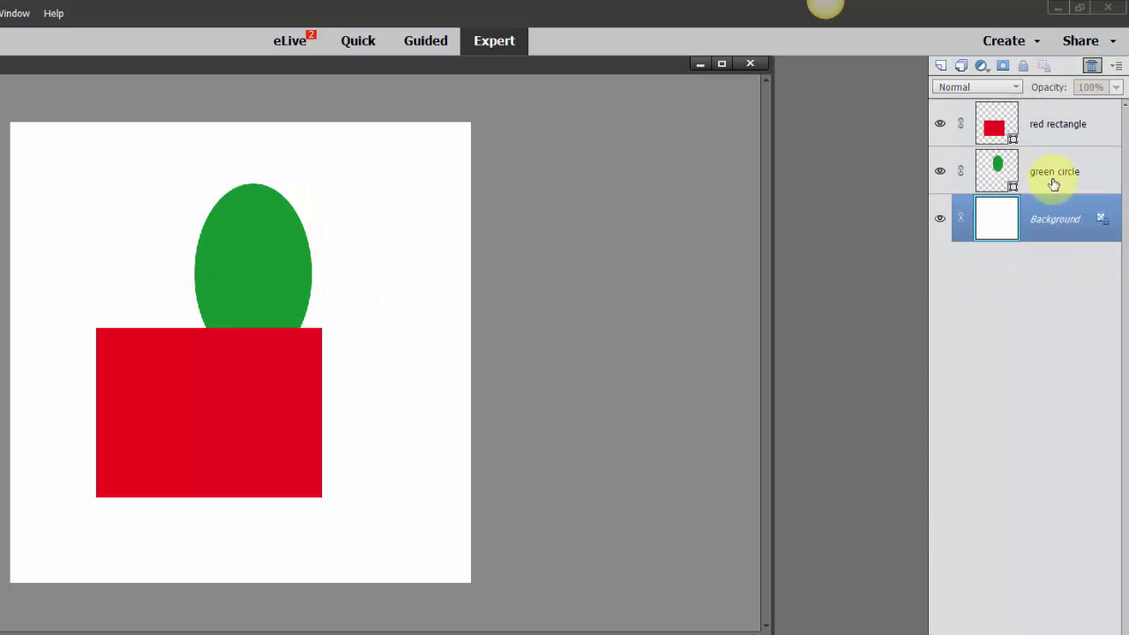
left_click(1072, 120)
right_click(1072, 120)
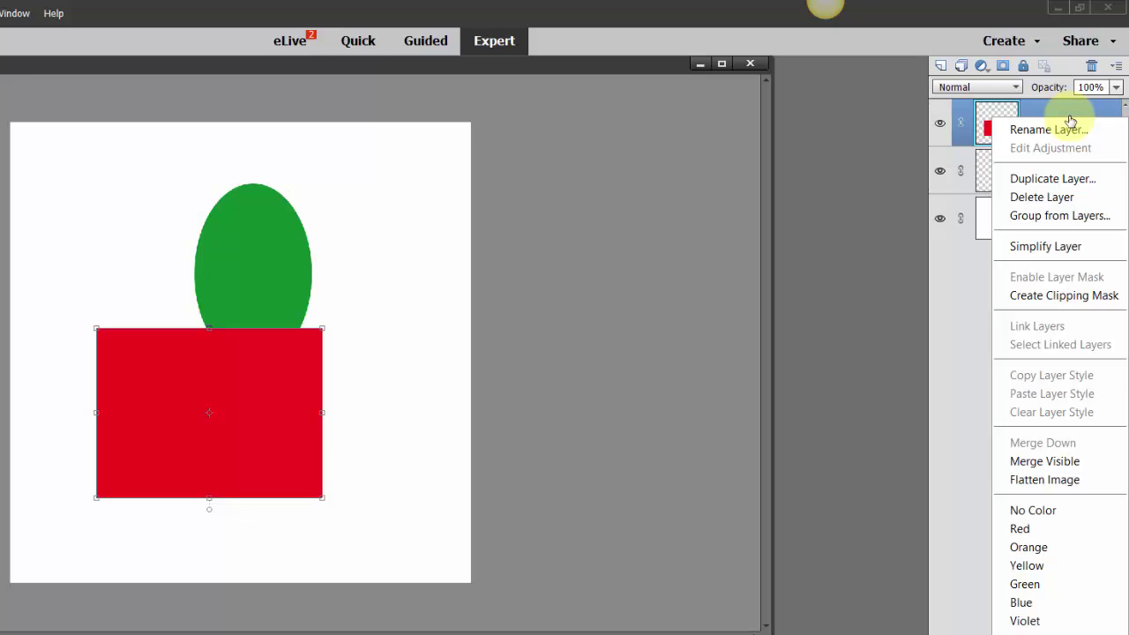
left_click(1059, 198)
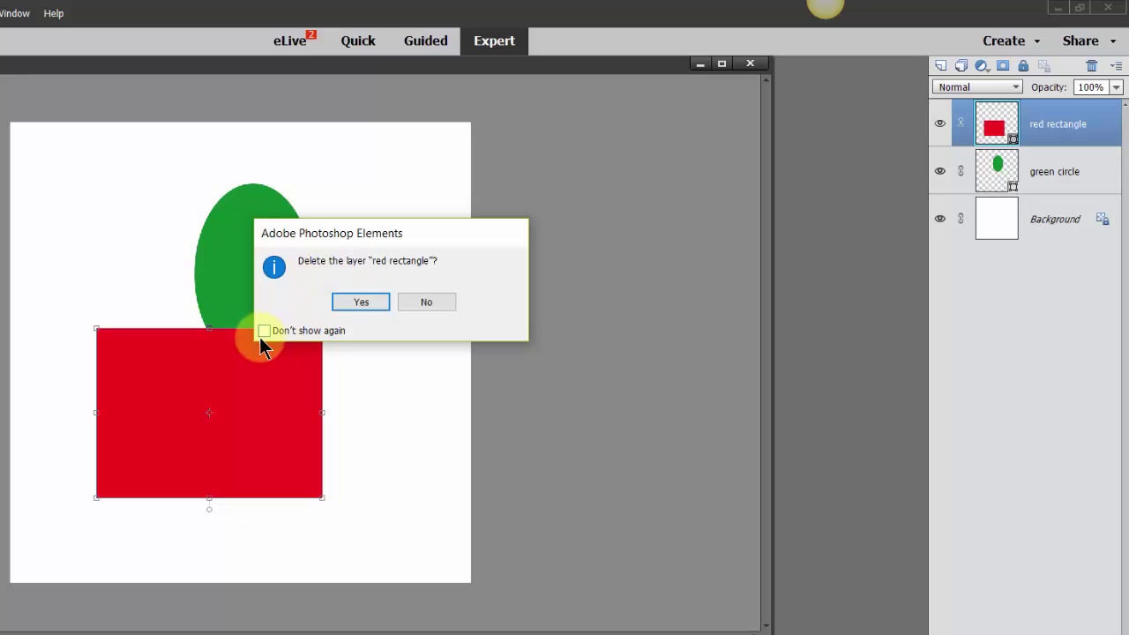
Step: Confirm deleting the red rectangle layer, then drag the green ellipse to the page's upper-left side
left_click(364, 303)
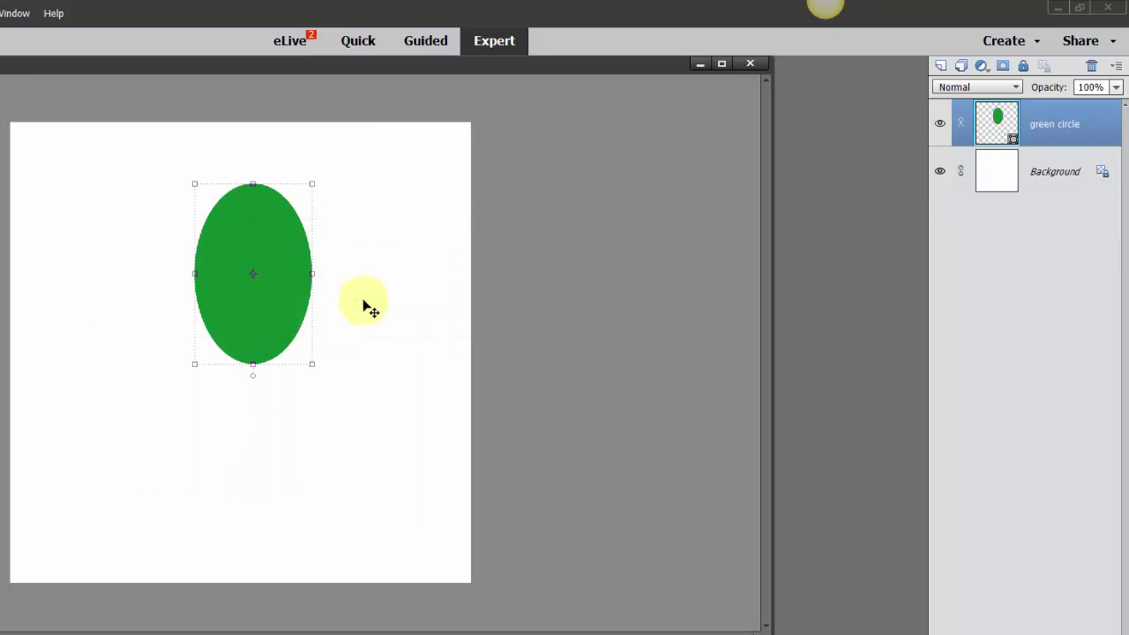
left_click_drag(243, 319, 315, 270)
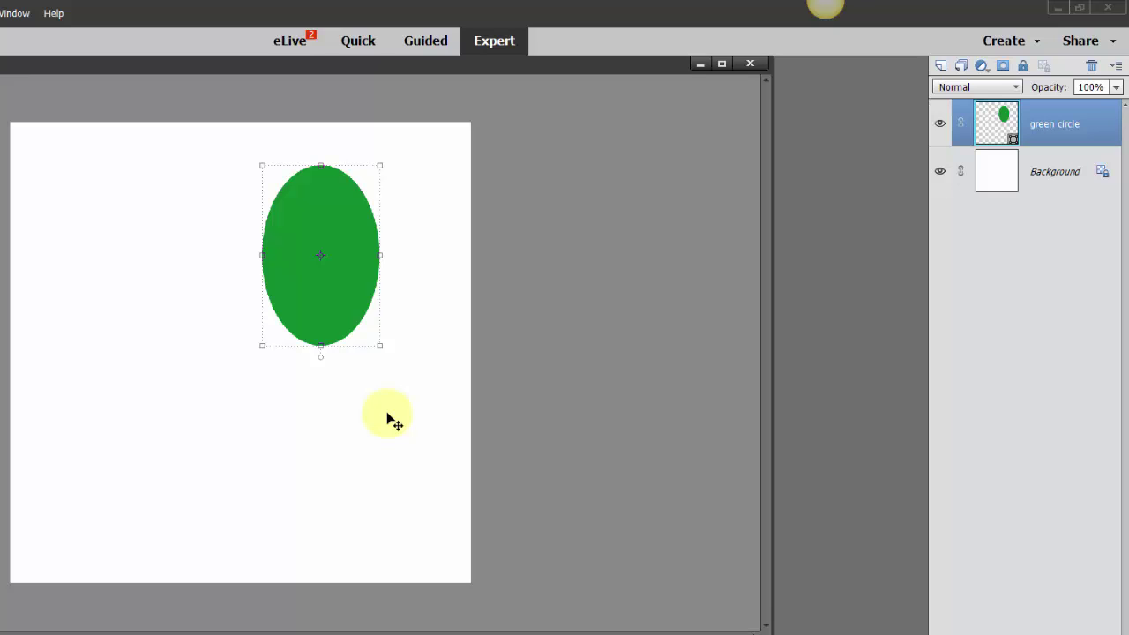
key("alt+bracketleft")
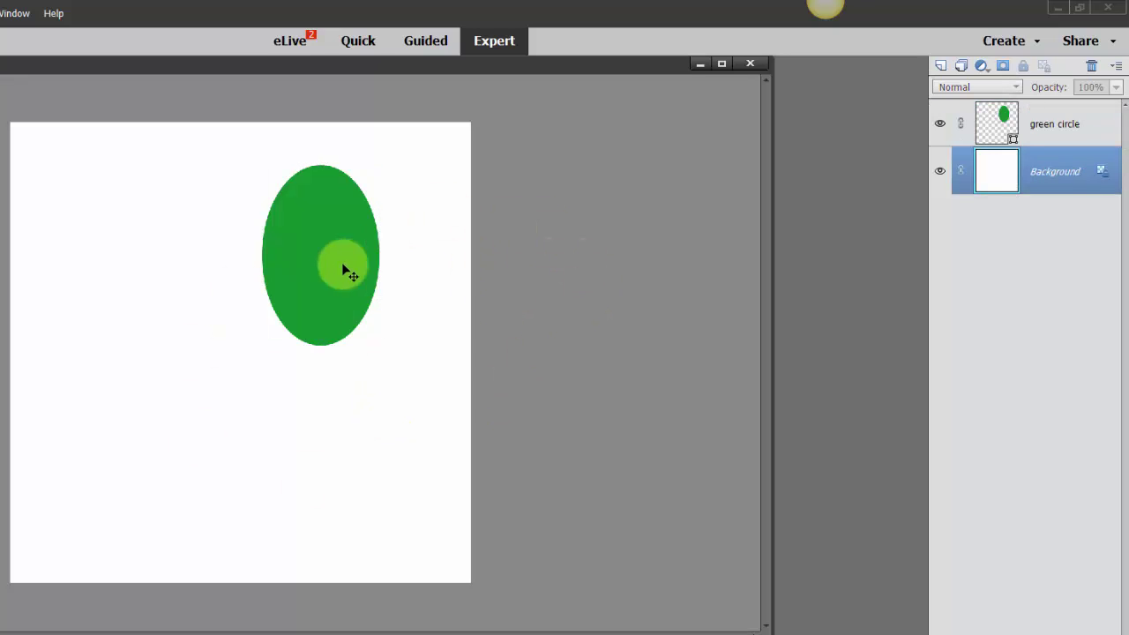
left_click_drag(342, 281, 109, 273)
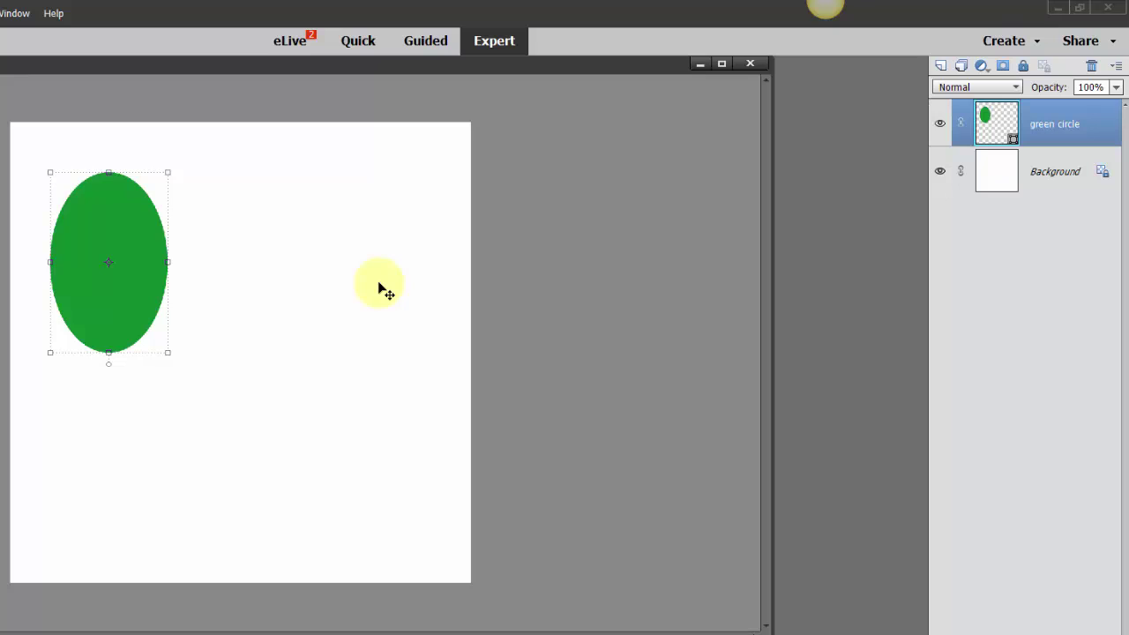